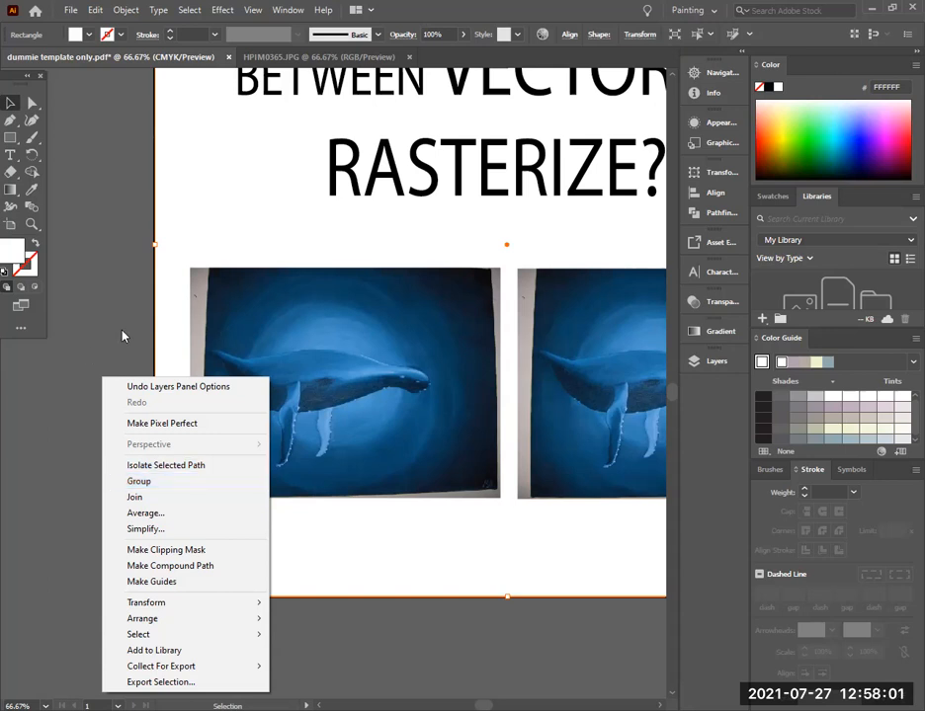
- Zoom into the left whale picture's dark belly area up to 51000% to examine its individual pixels
{"action": "right_click", "coordinate": [91, 376]}
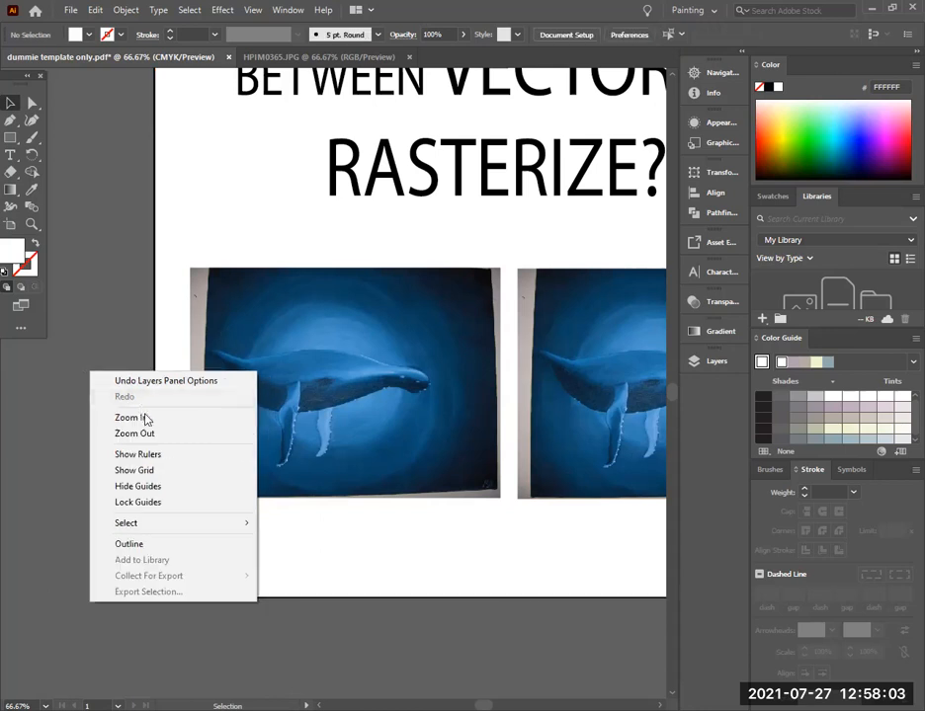
{"action": "left_click", "coordinate": [145, 420]}
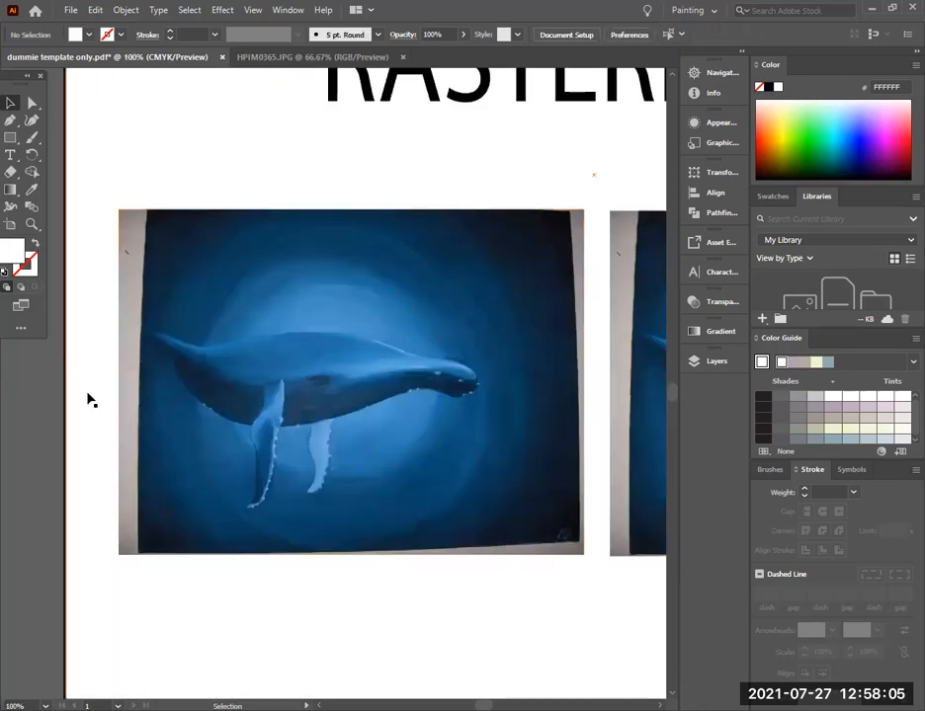
{"action": "right_click", "coordinate": [89, 394]}
{"action": "left_click", "coordinate": [124, 441]}
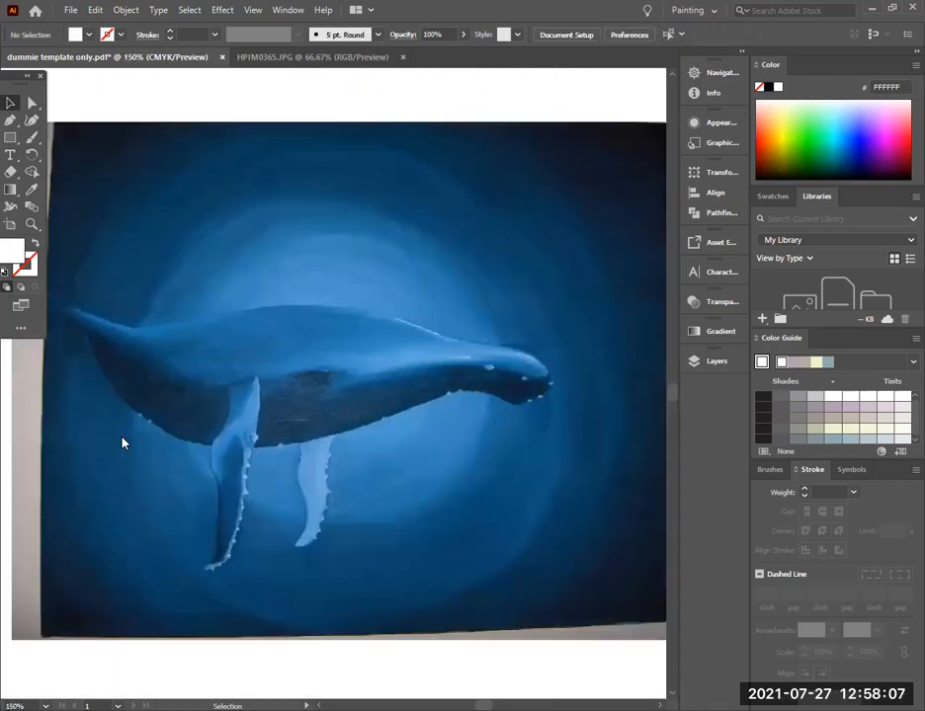
{"action": "right_click", "coordinate": [166, 443]}
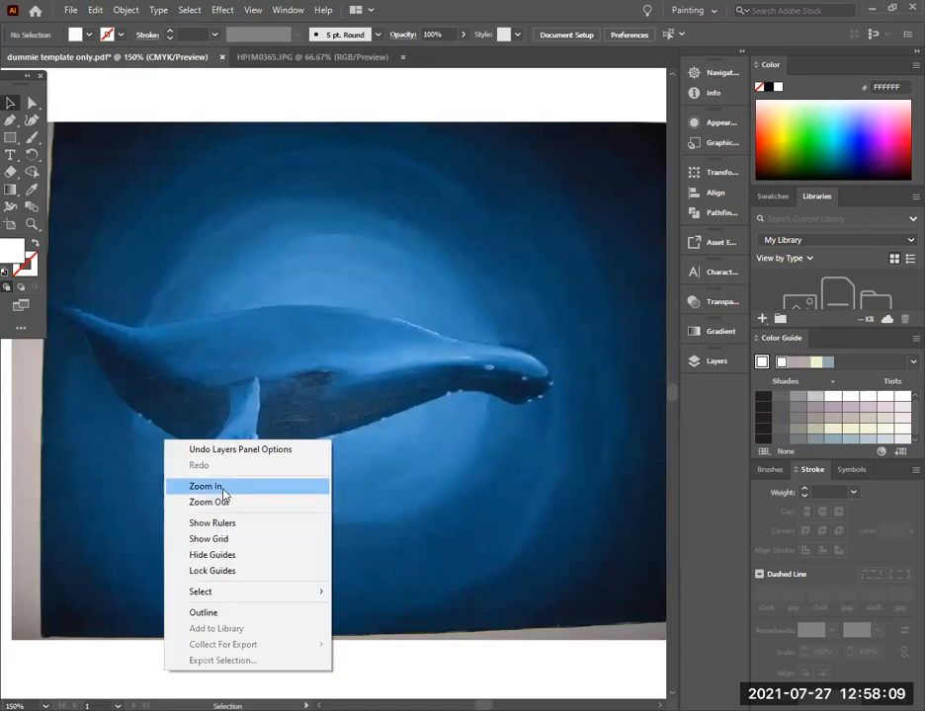
{"action": "left_click", "coordinate": [223, 487]}
{"action": "right_click", "coordinate": [374, 383]}
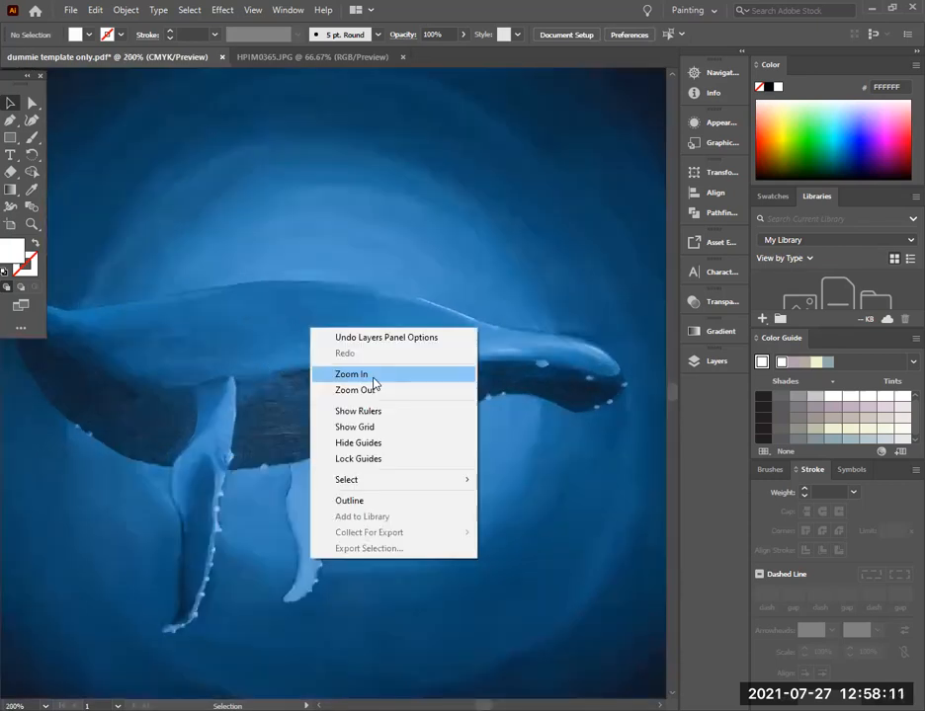
{"action": "left_click", "coordinate": [373, 379]}
{"action": "right_click", "coordinate": [371, 383]}
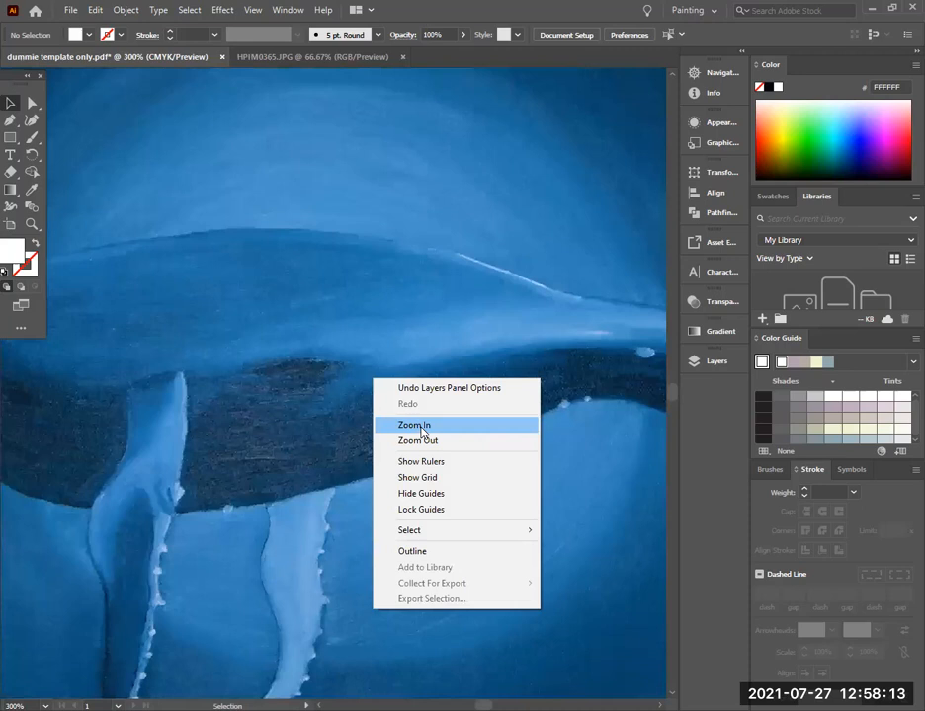
{"action": "left_click", "coordinate": [419, 429]}
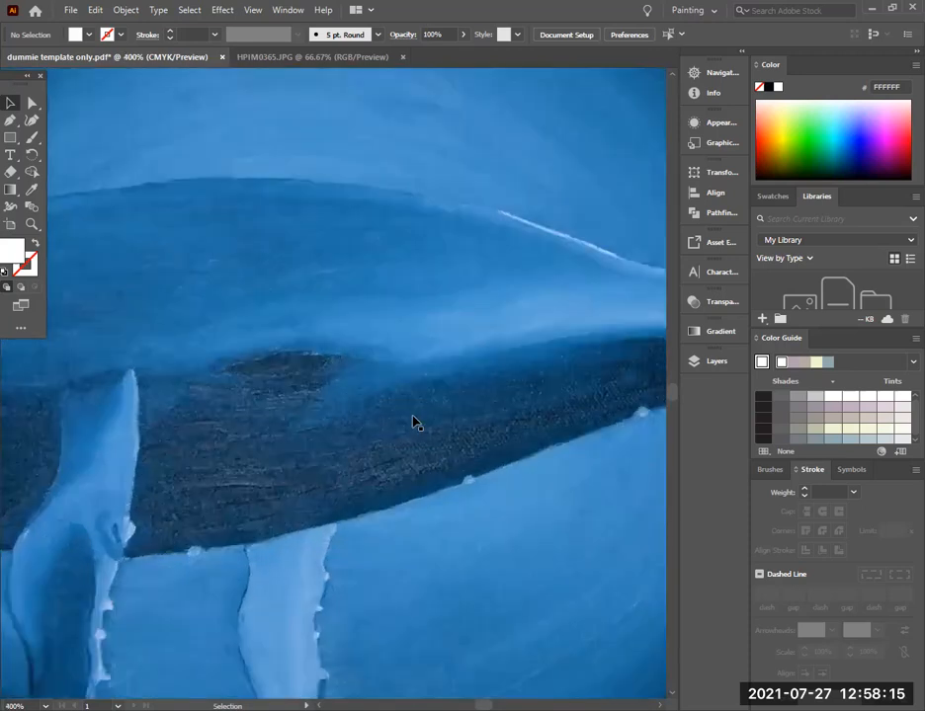
{"action": "right_click", "coordinate": [409, 437]}
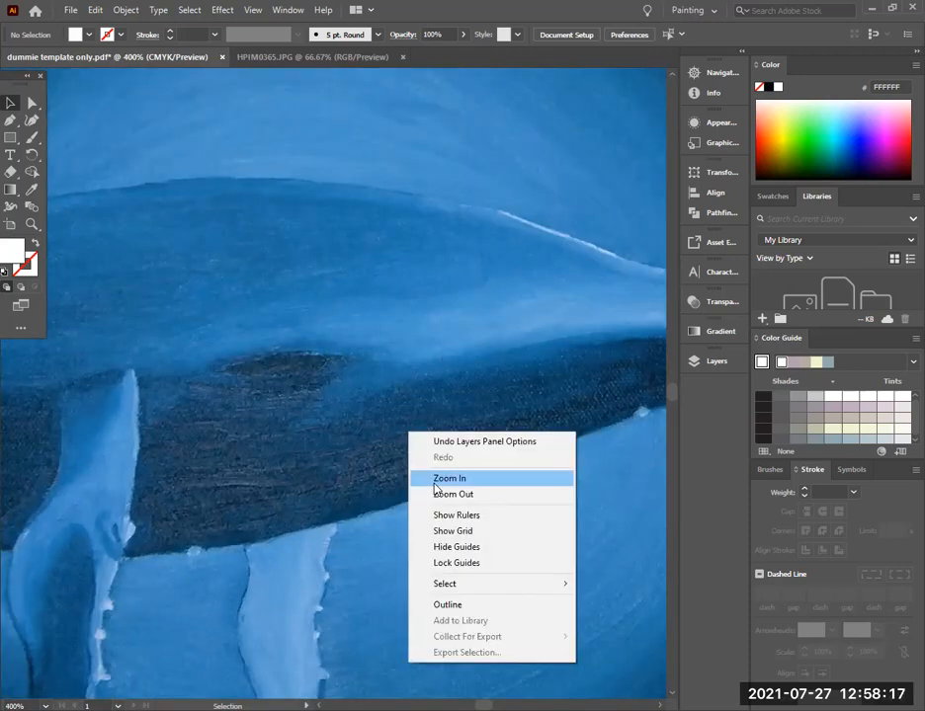
{"action": "left_click", "coordinate": [435, 479]}
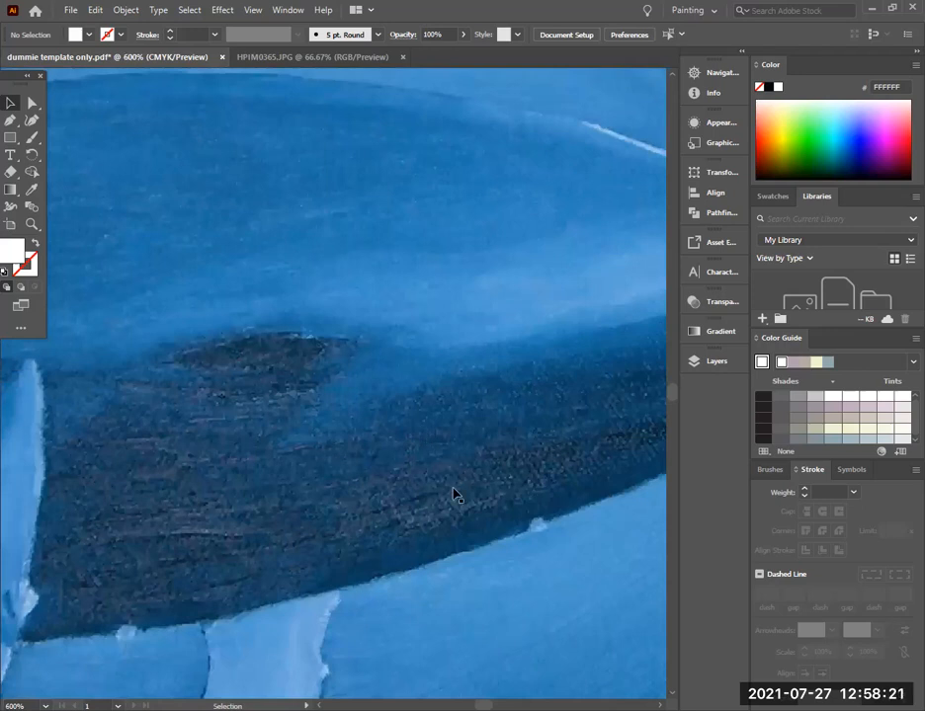
{"action": "key", "text": "ctrl+equal"}
{"action": "key", "text": "ctrl+equal"}
{"action": "right_click", "coordinate": [479, 492]}
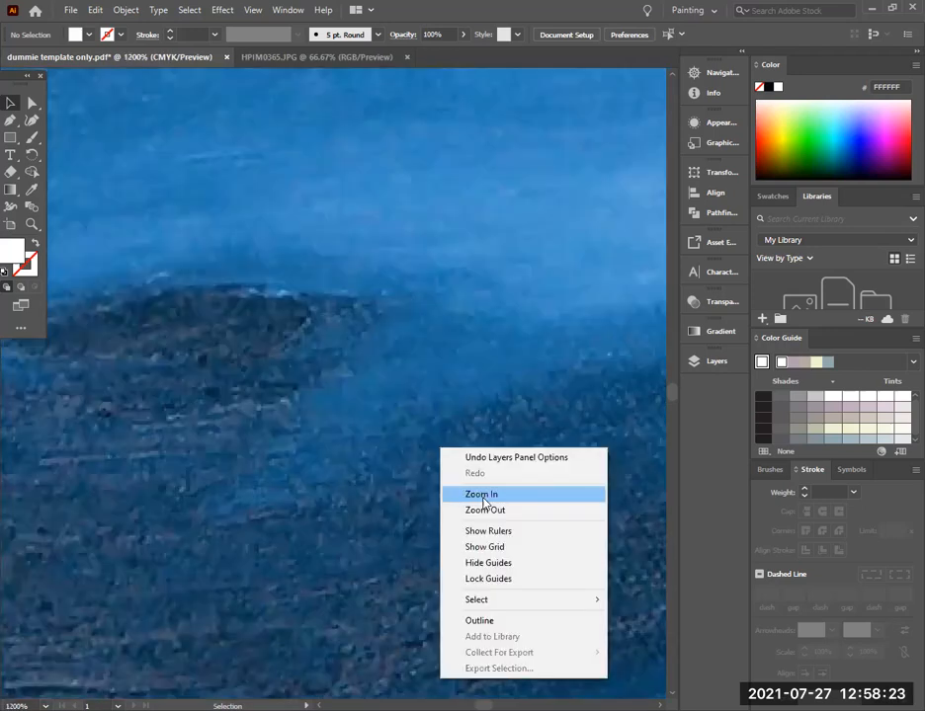
{"action": "left_click", "coordinate": [481, 494]}
{"action": "right_click", "coordinate": [452, 208]}
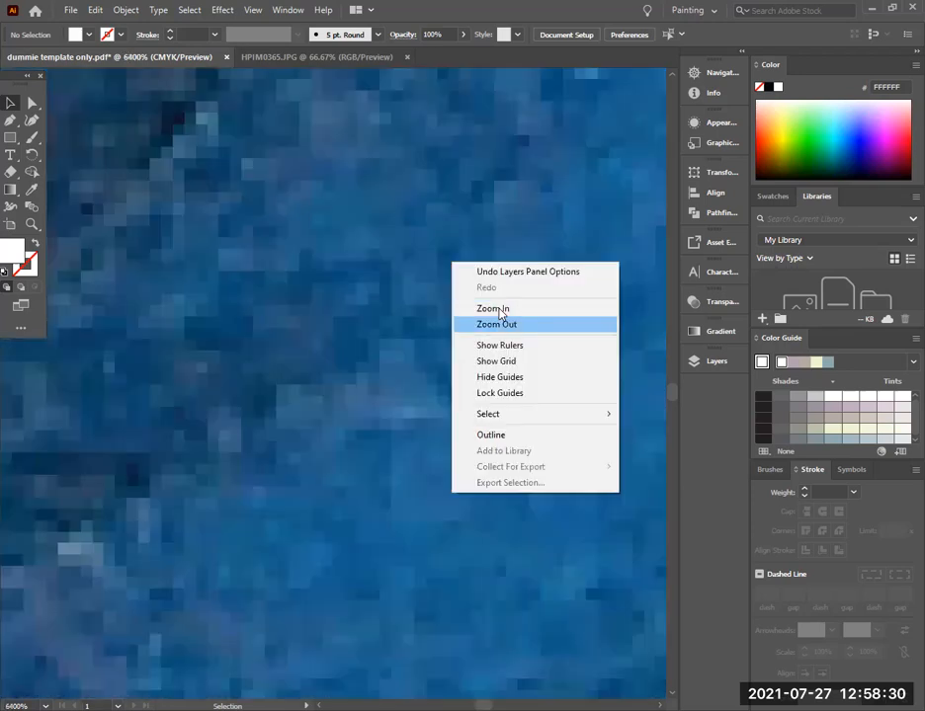
{"action": "left_click", "coordinate": [450, 362]}
{"action": "right_click", "coordinate": [421, 425]}
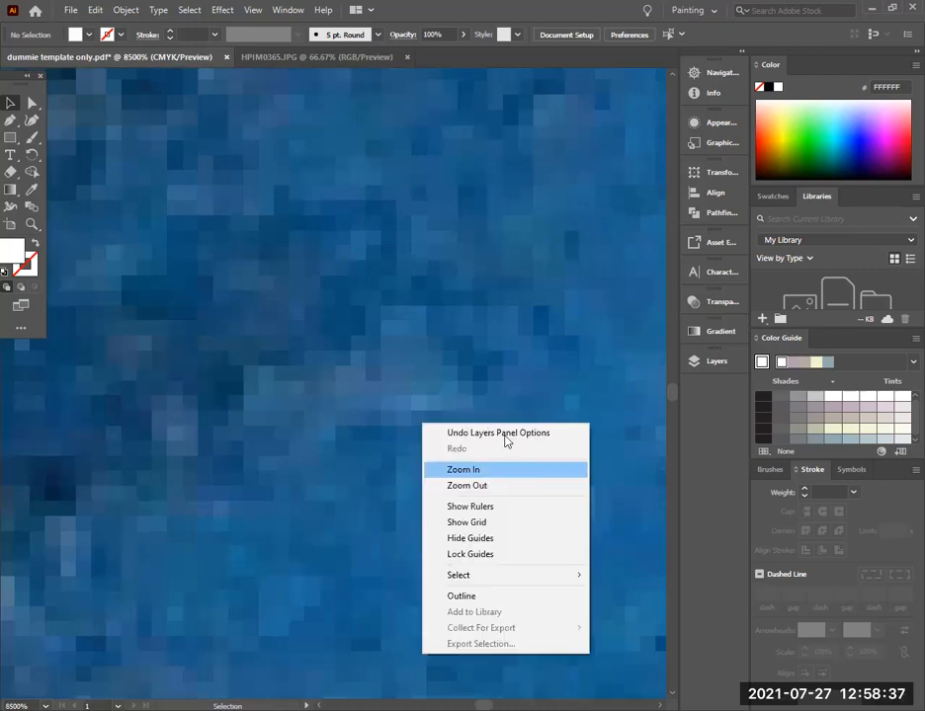
{"action": "left_click", "coordinate": [488, 469]}
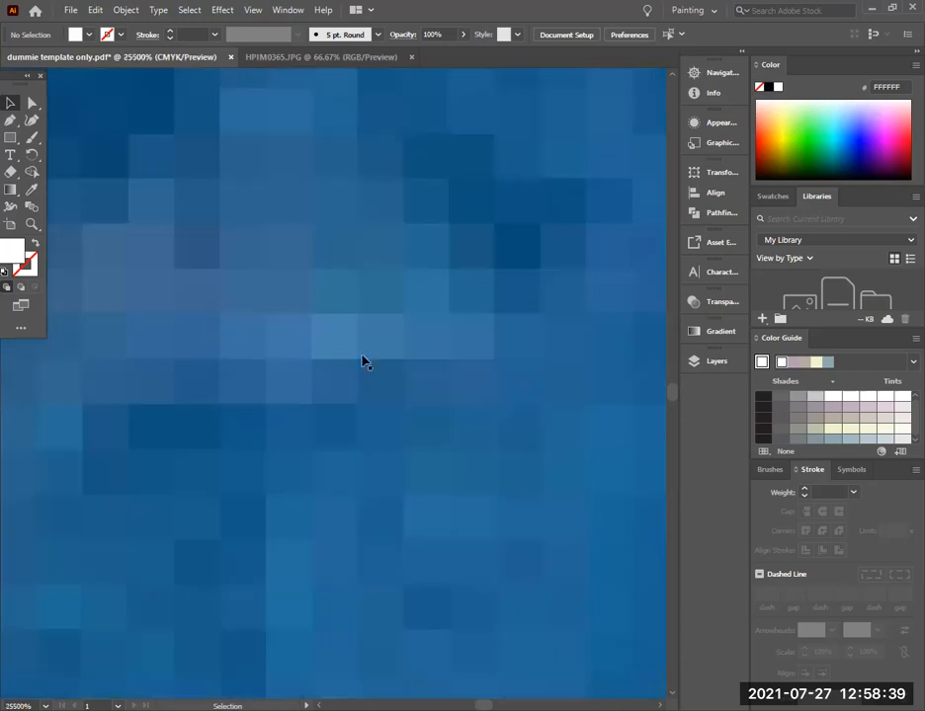
{"action": "right_click", "coordinate": [422, 399]}
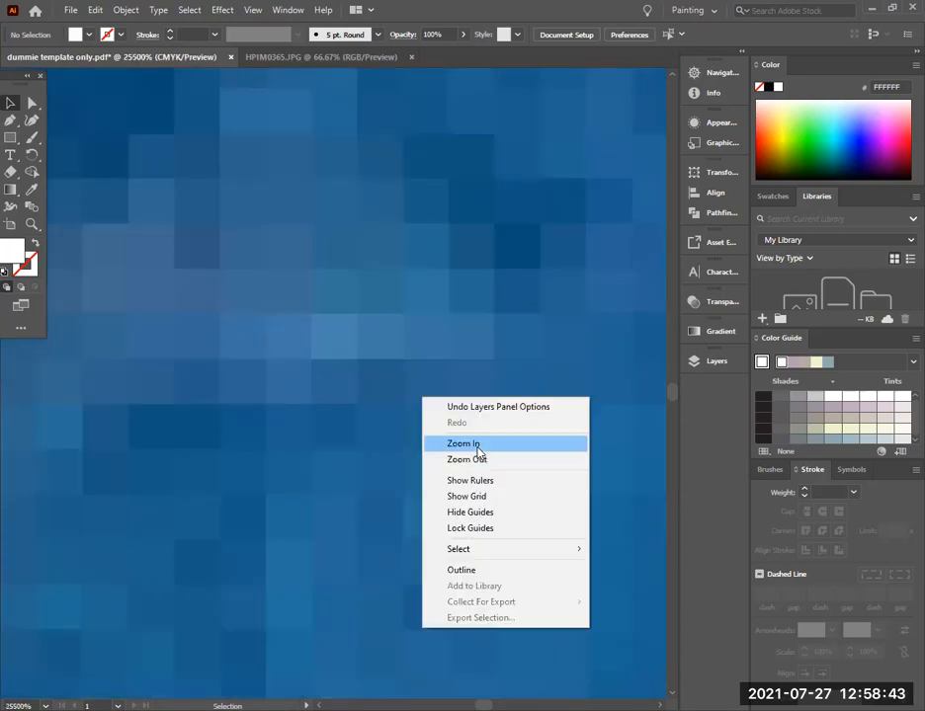
{"action": "left_click", "coordinate": [449, 444]}
{"action": "right_click", "coordinate": [368, 400]}
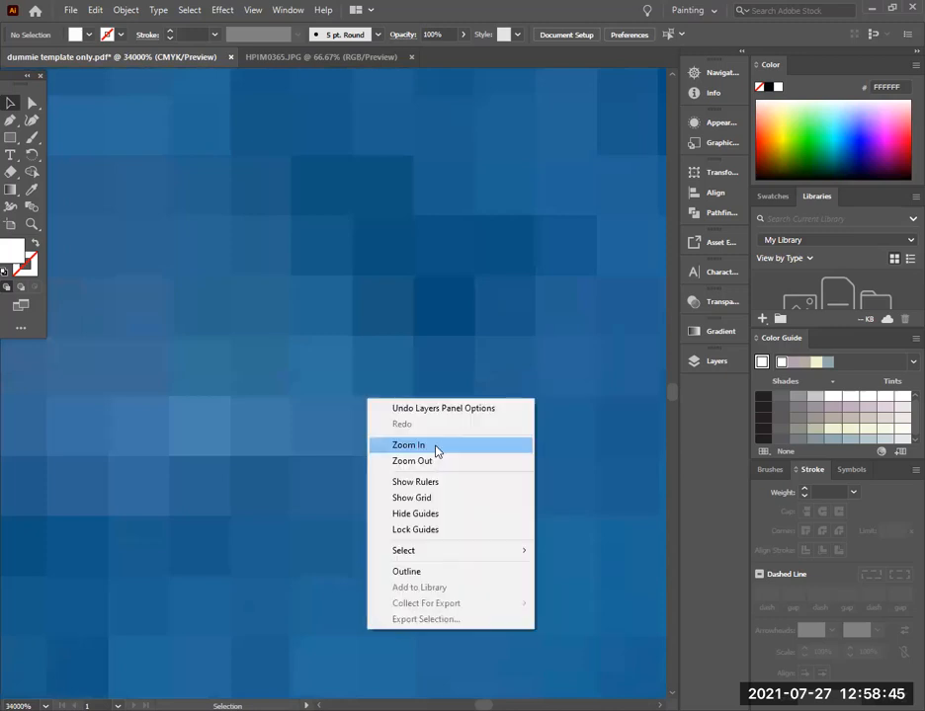
{"action": "left_click", "coordinate": [435, 448]}
- Zoom back out to 200% to examine how the pixels blend into the whale's body
{"action": "right_click", "coordinate": [434, 436]}
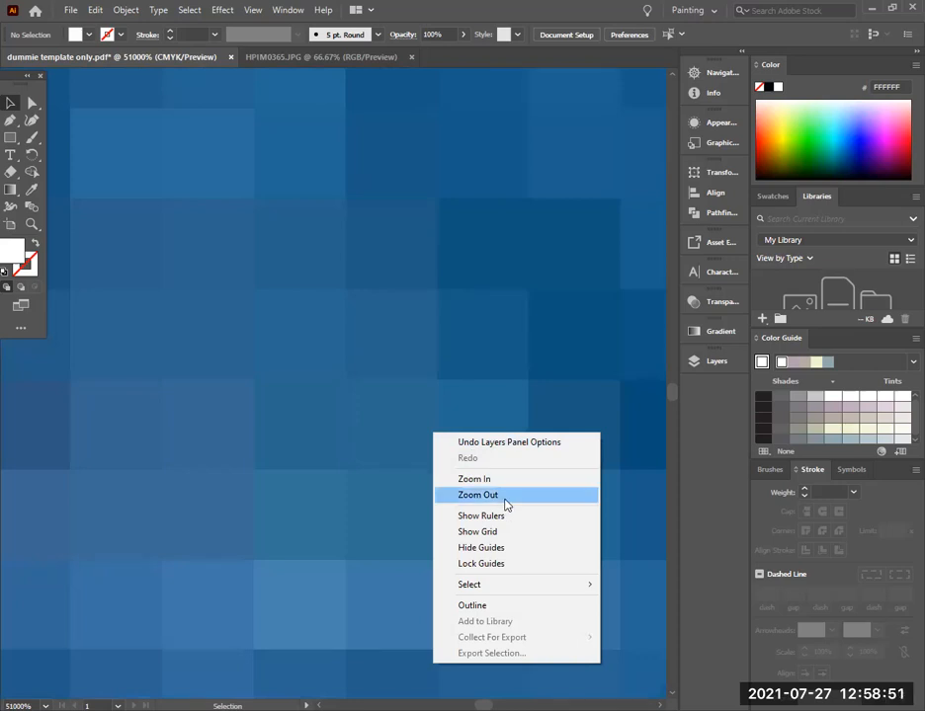
{"action": "left_click", "coordinate": [506, 495]}
{"action": "right_click", "coordinate": [332, 450]}
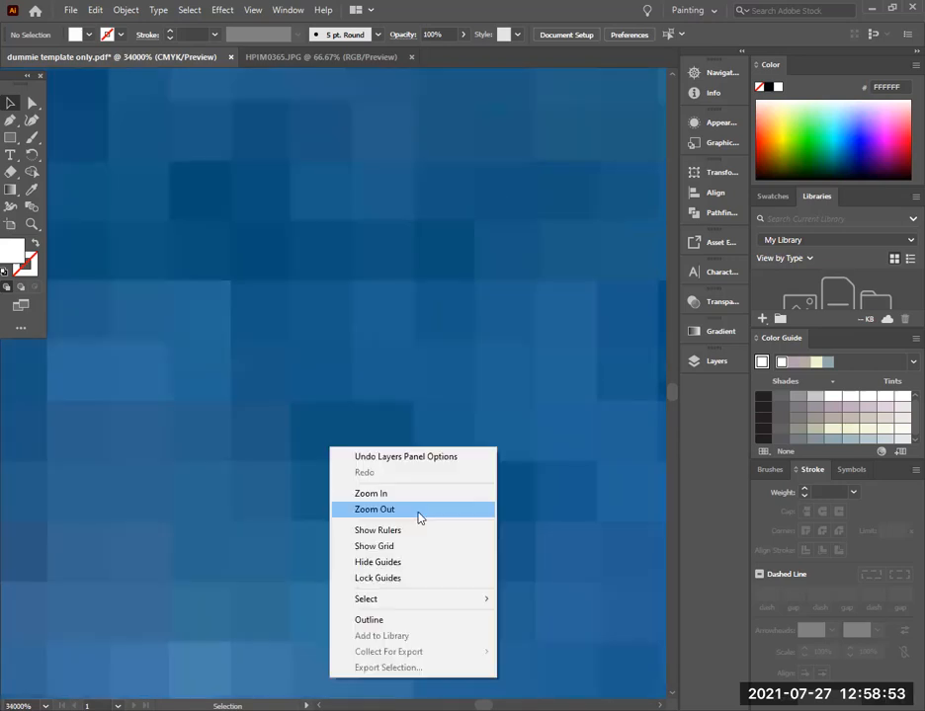
{"action": "left_click", "coordinate": [419, 514]}
{"action": "right_click", "coordinate": [420, 471]}
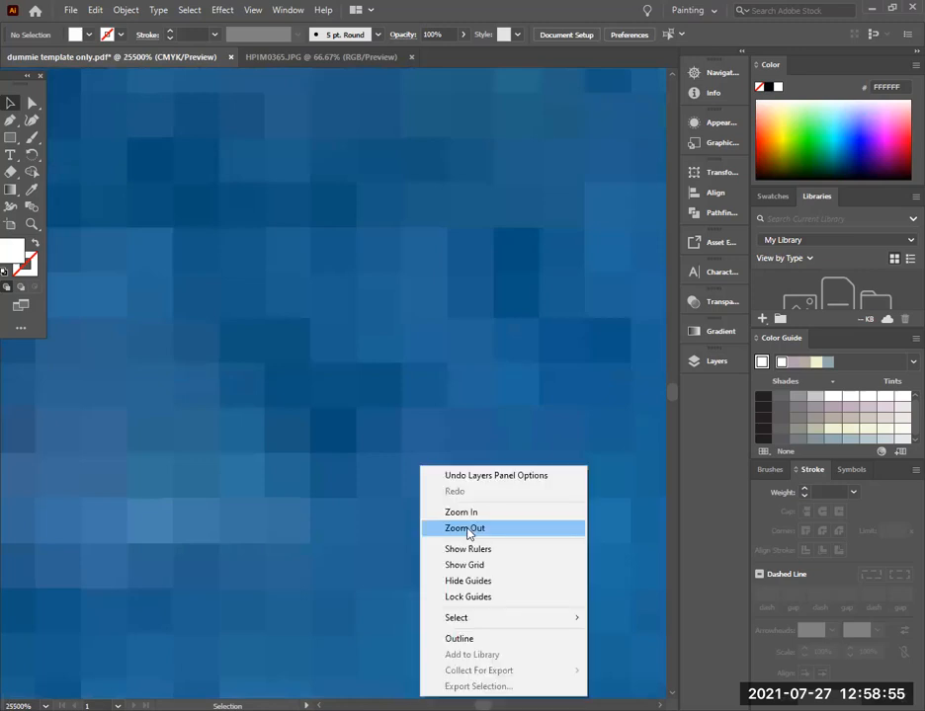
{"action": "left_click", "coordinate": [481, 529]}
{"action": "right_click", "coordinate": [435, 451]}
{"action": "left_click", "coordinate": [484, 514]}
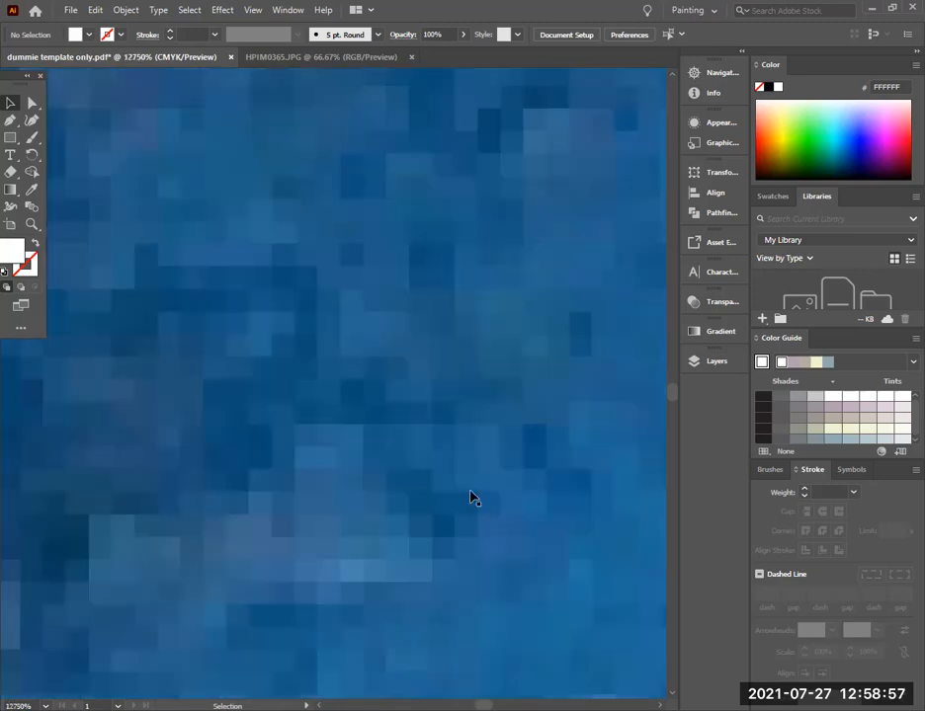
{"action": "right_click", "coordinate": [464, 481]}
{"action": "left_click", "coordinate": [520, 545]}
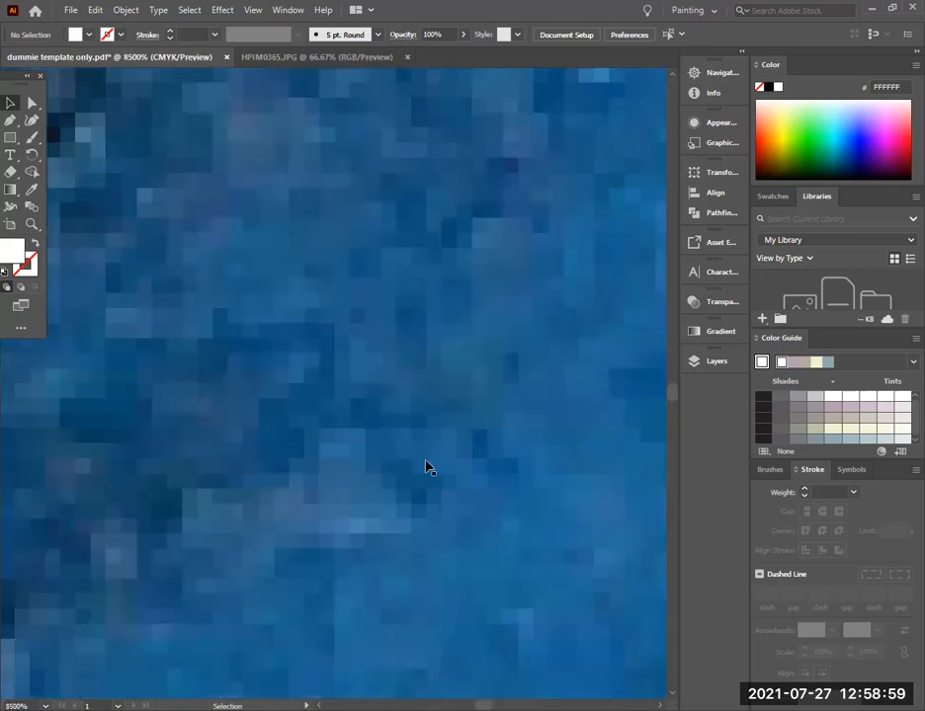
{"action": "right_click", "coordinate": [426, 461]}
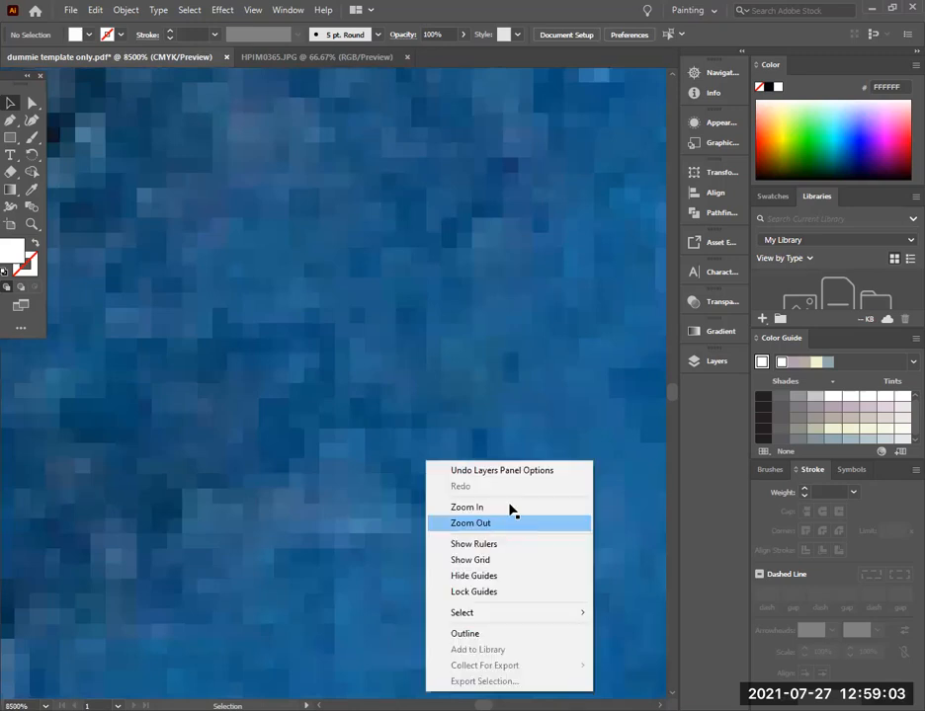
{"action": "left_click", "coordinate": [524, 528]}
{"action": "right_click", "coordinate": [494, 467]}
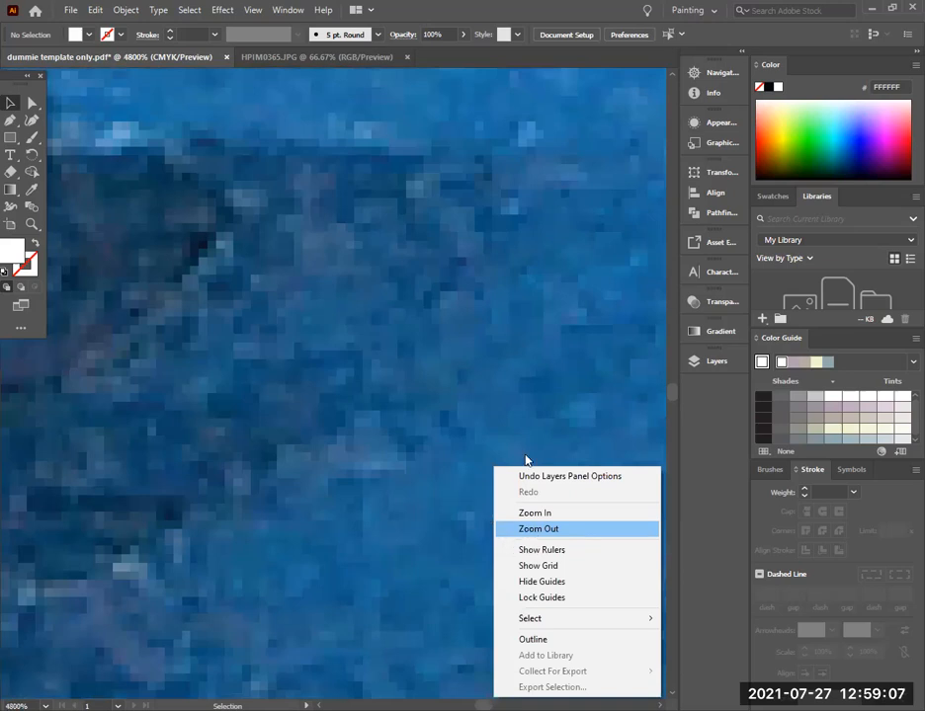
{"action": "left_click", "coordinate": [533, 528]}
{"action": "right_click", "coordinate": [483, 282]}
{"action": "left_click", "coordinate": [538, 348]}
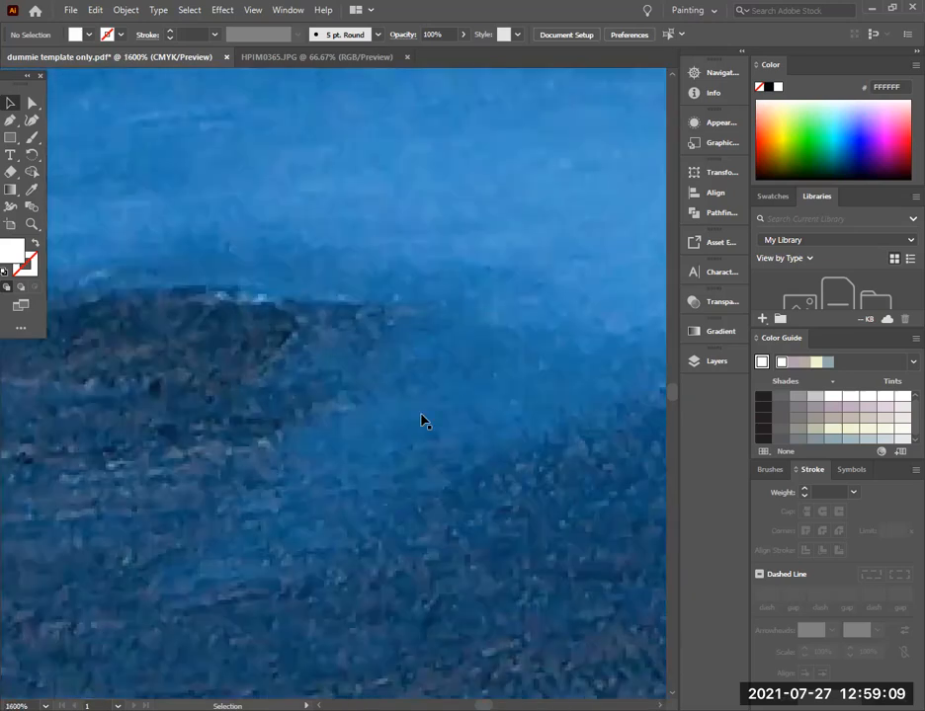
{"action": "right_click", "coordinate": [421, 420]}
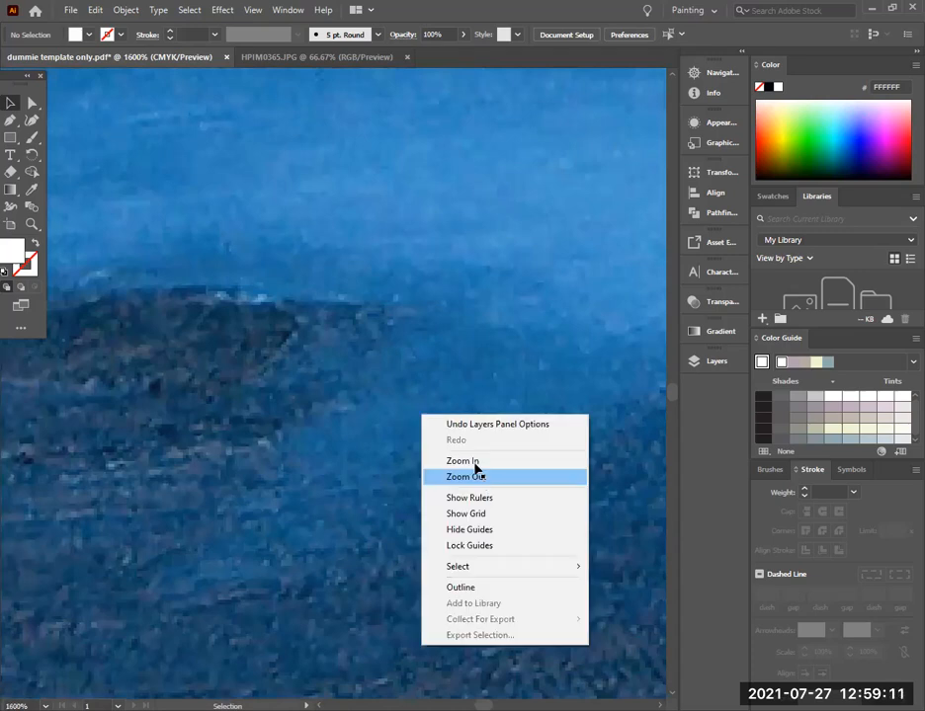
{"action": "left_click", "coordinate": [478, 476]}
{"action": "right_click", "coordinate": [444, 391]}
{"action": "left_click", "coordinate": [487, 457]}
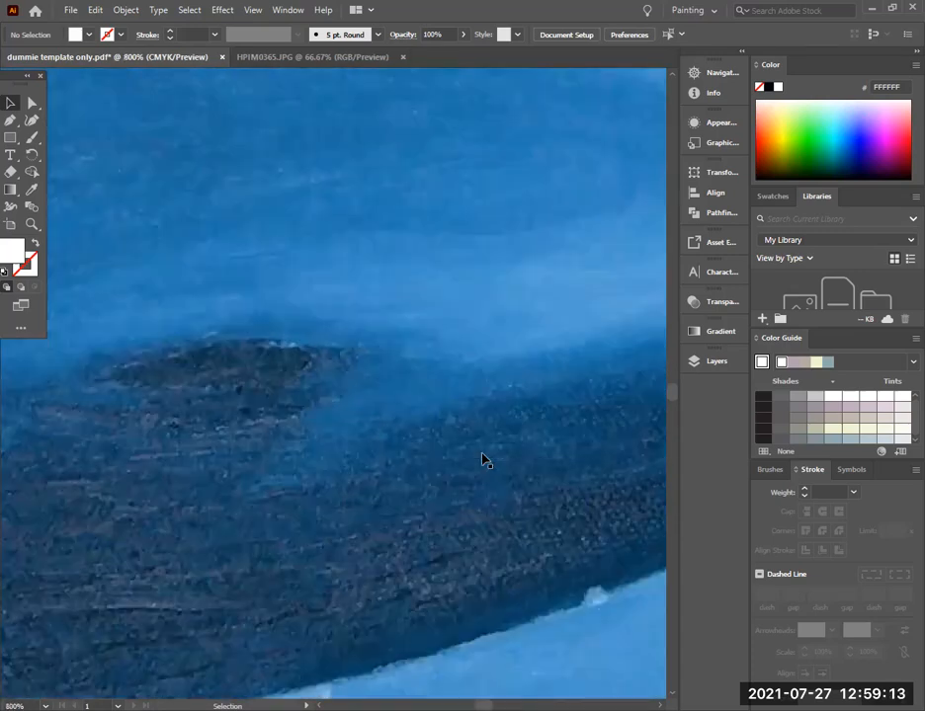
{"action": "right_click", "coordinate": [429, 511]}
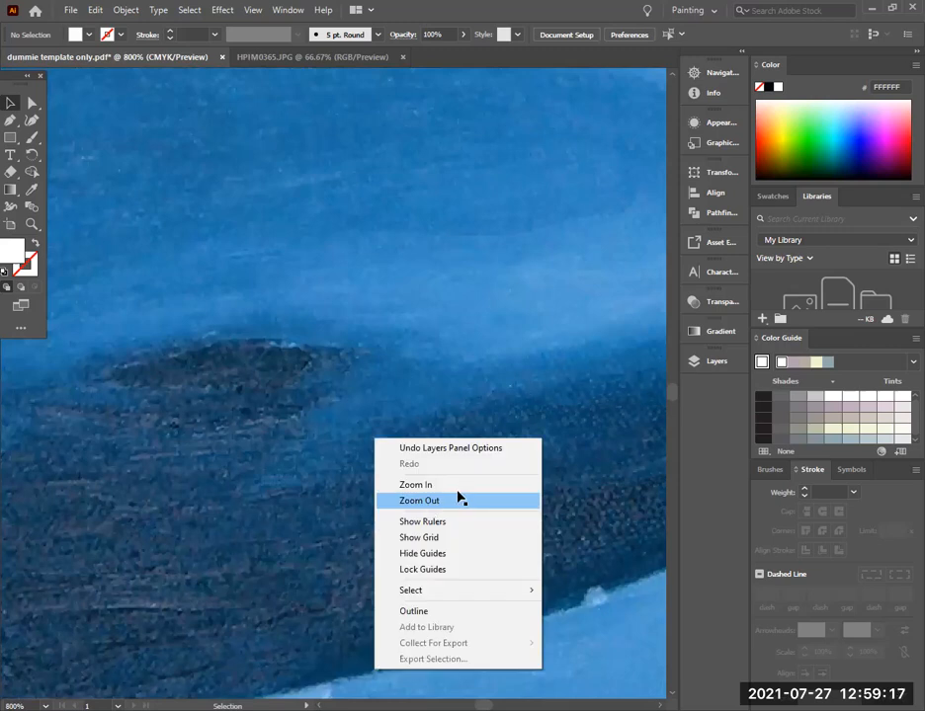
{"action": "left_click", "coordinate": [460, 499]}
{"action": "right_click", "coordinate": [447, 440]}
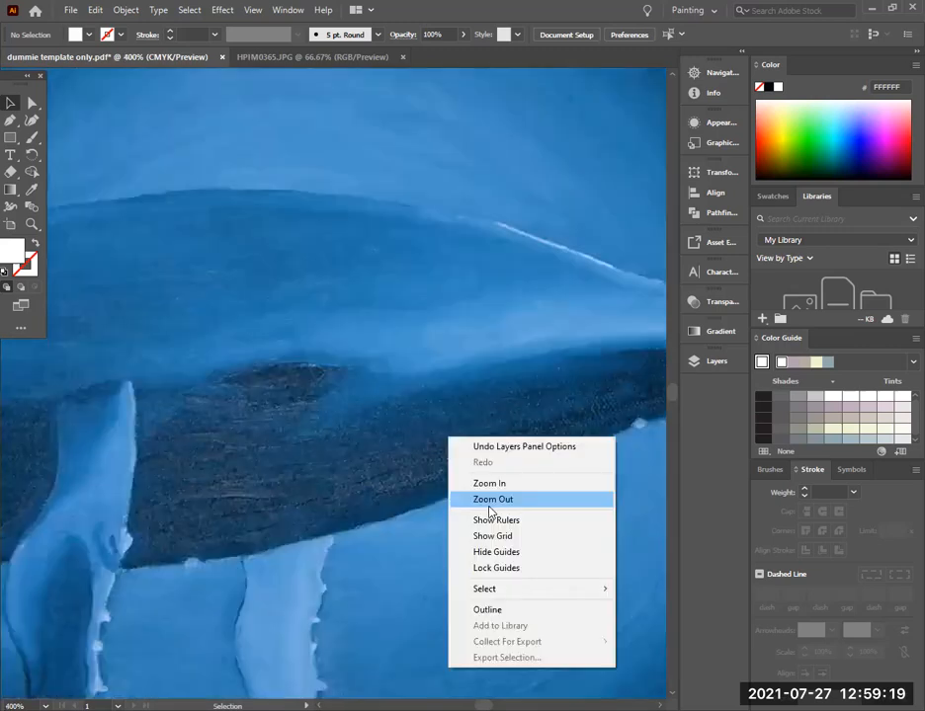
{"action": "left_click", "coordinate": [478, 494]}
{"action": "key", "text": "ctrl+minus"}
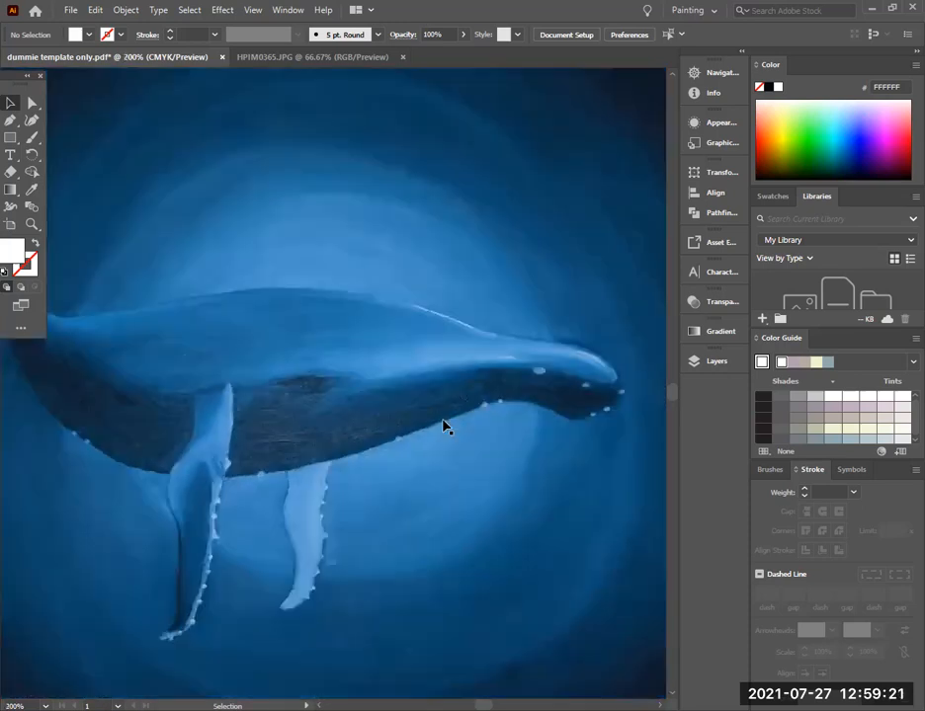
- Select the left whale image and zoom out to 66.67% to show it beside the second copy
{"action": "right_click", "coordinate": [443, 421]}
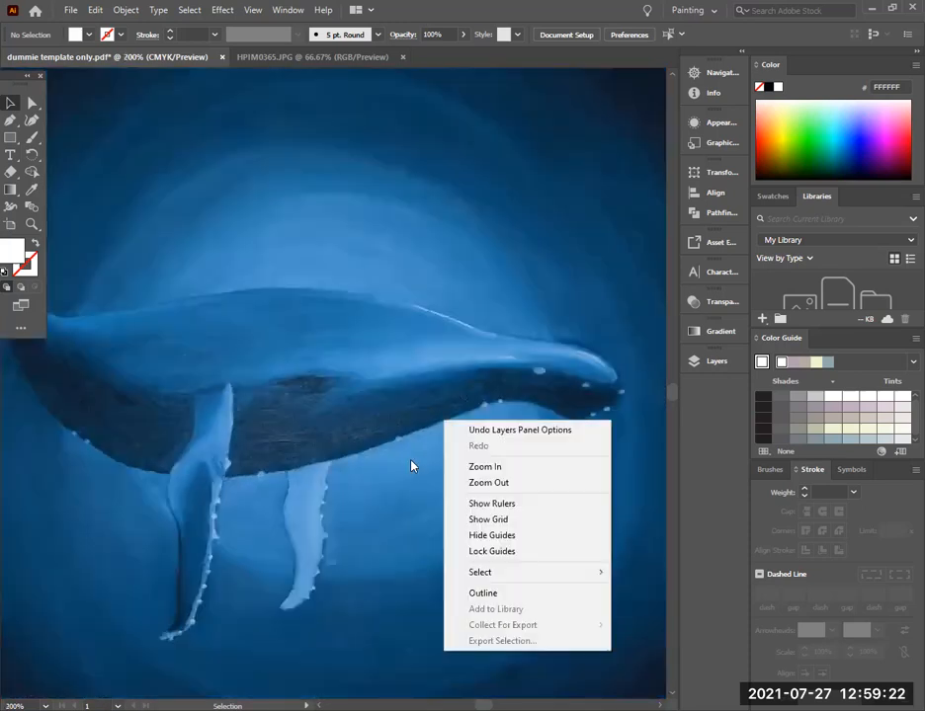
{"action": "left_click", "coordinate": [388, 404]}
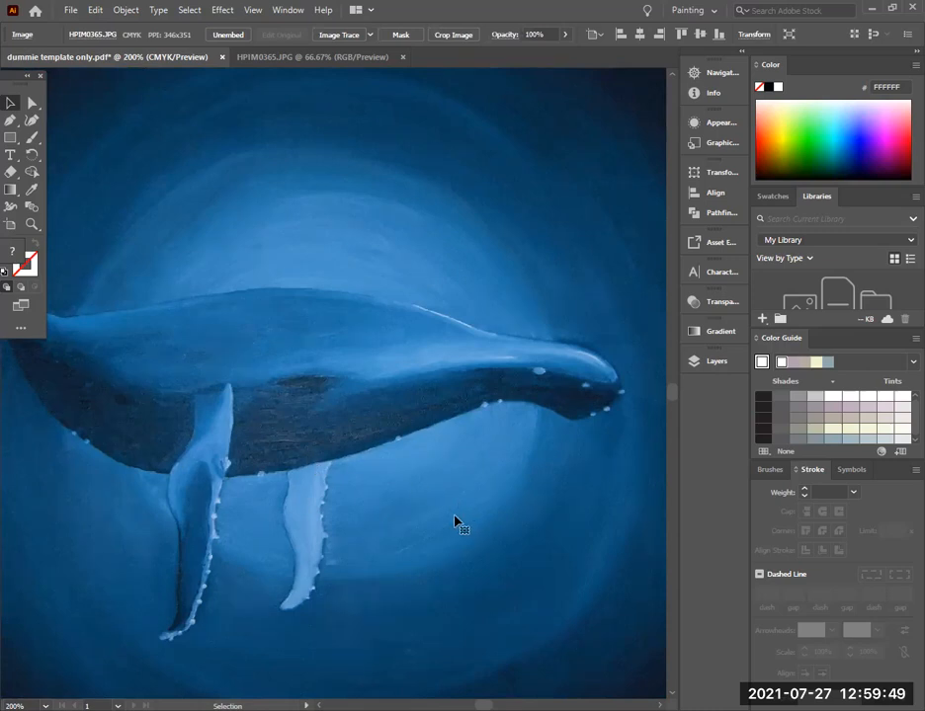
{"action": "left_click", "coordinate": [254, 14]}
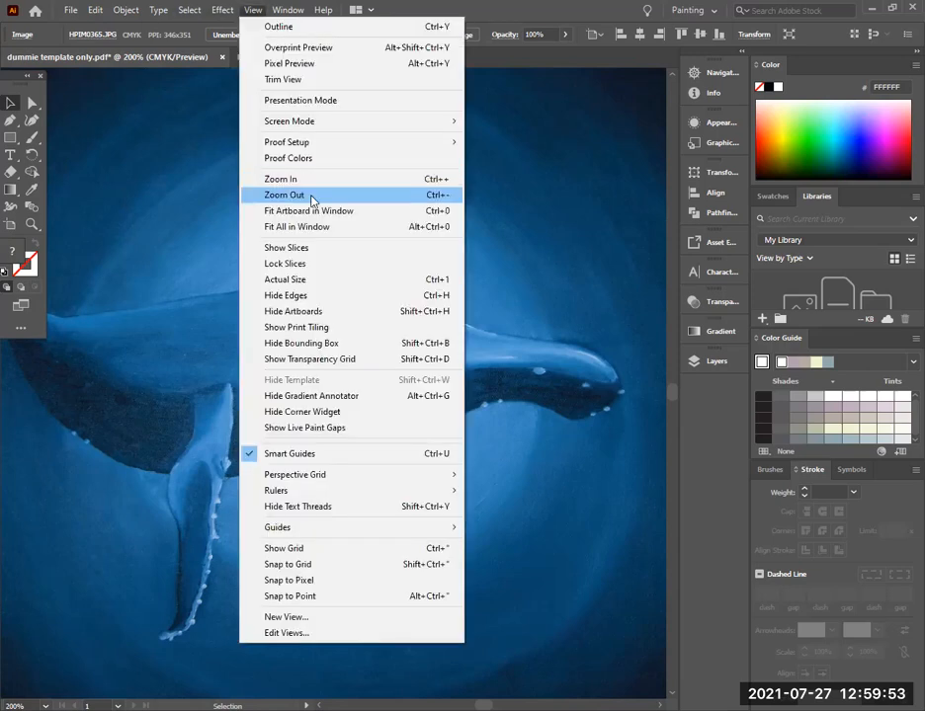
{"action": "key", "text": "ctrl+minus"}
{"action": "left_click", "coordinate": [254, 12]}
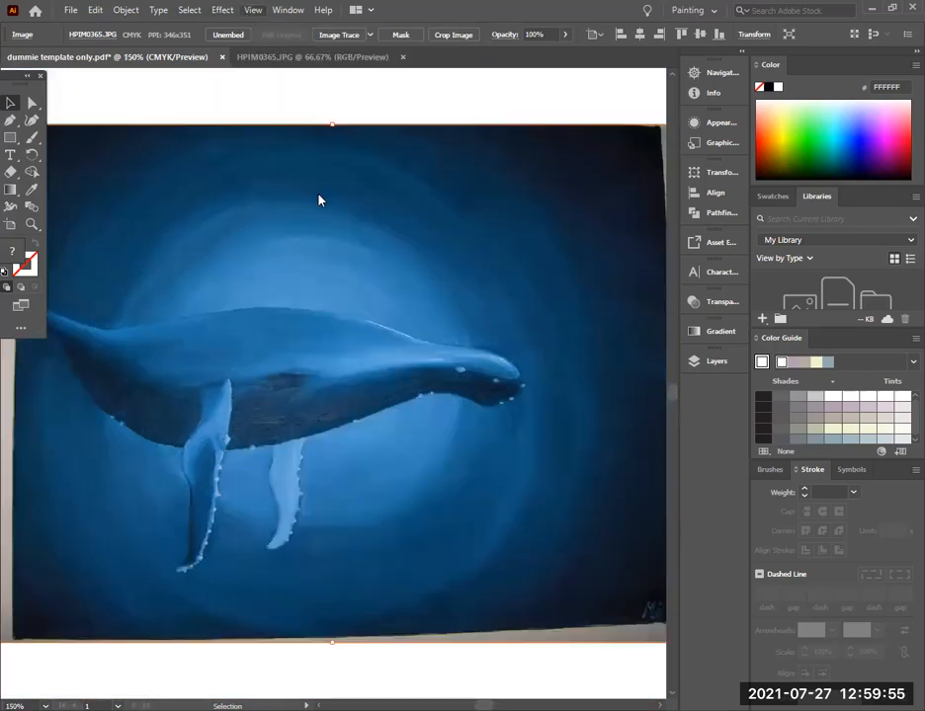
{"action": "left_click", "coordinate": [322, 197]}
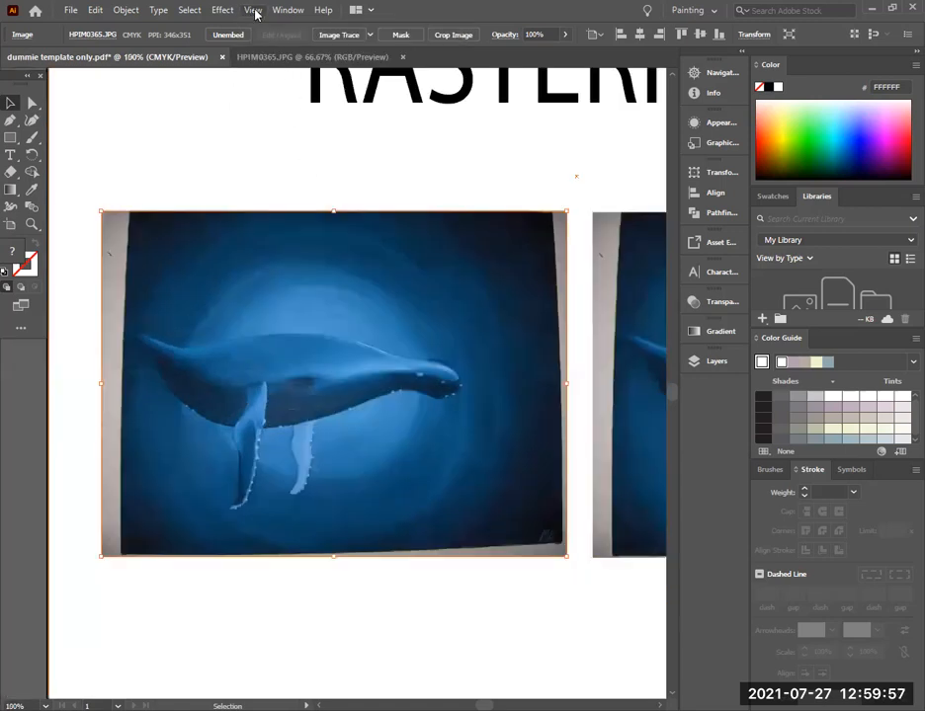
{"action": "left_click", "coordinate": [254, 11]}
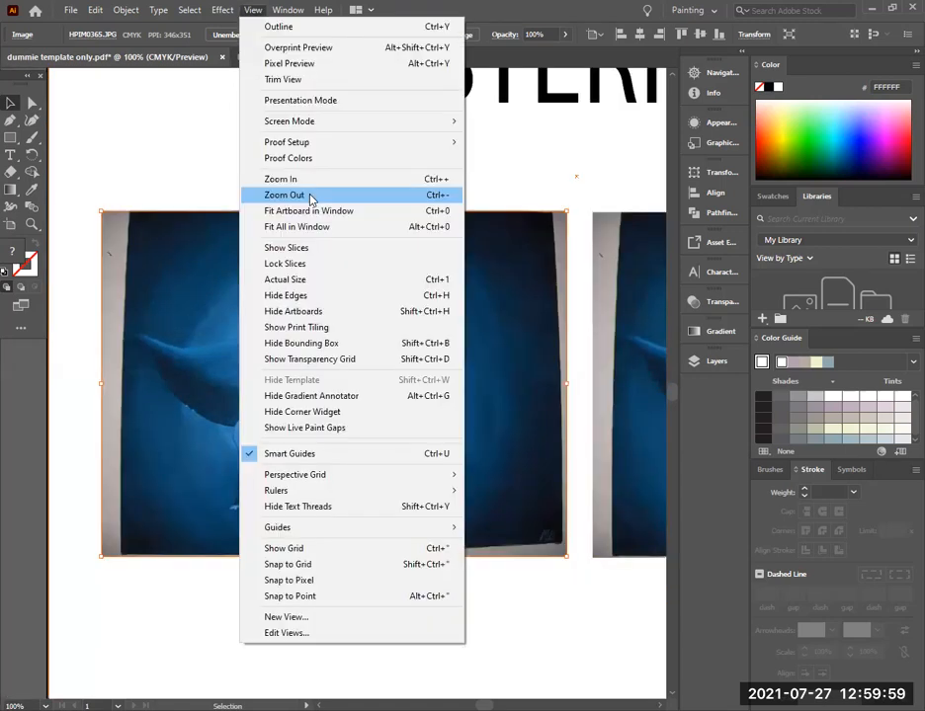
{"action": "left_click", "coordinate": [311, 196]}
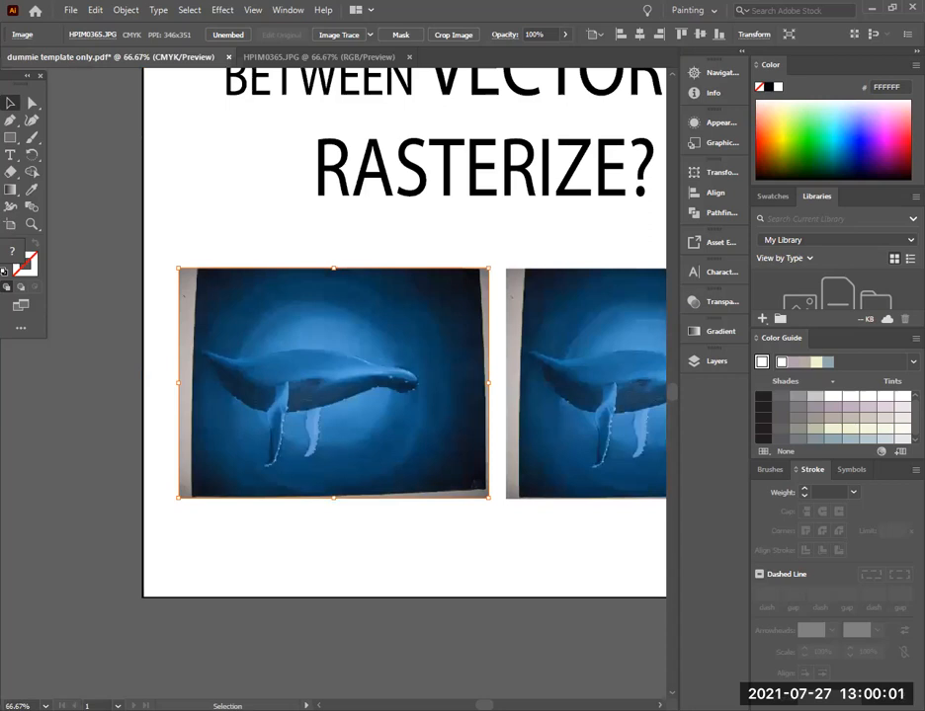
- Select the right-hand whale picture and switch to the Tracing workspace
{"action": "scroll", "coordinate": [333, 331], "scroll_direction": "right", "scroll_amount": 5}
{"action": "scroll", "coordinate": [333, 331], "scroll_direction": "right", "scroll_amount": 1}
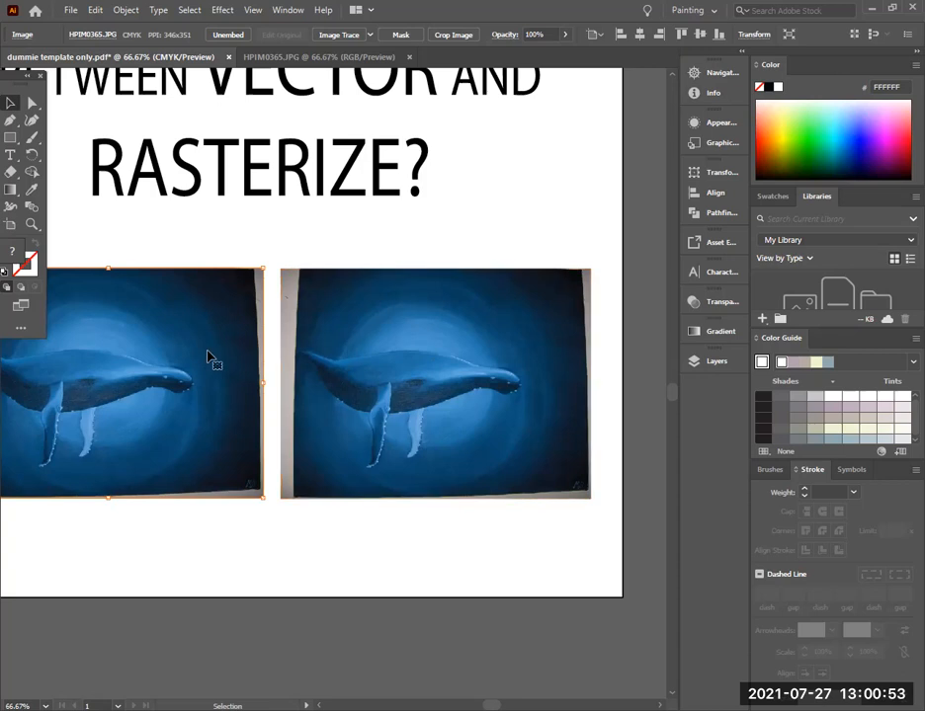
{"action": "left_click_drag", "start_coordinate": [402, 355], "coordinate": [544, 294]}
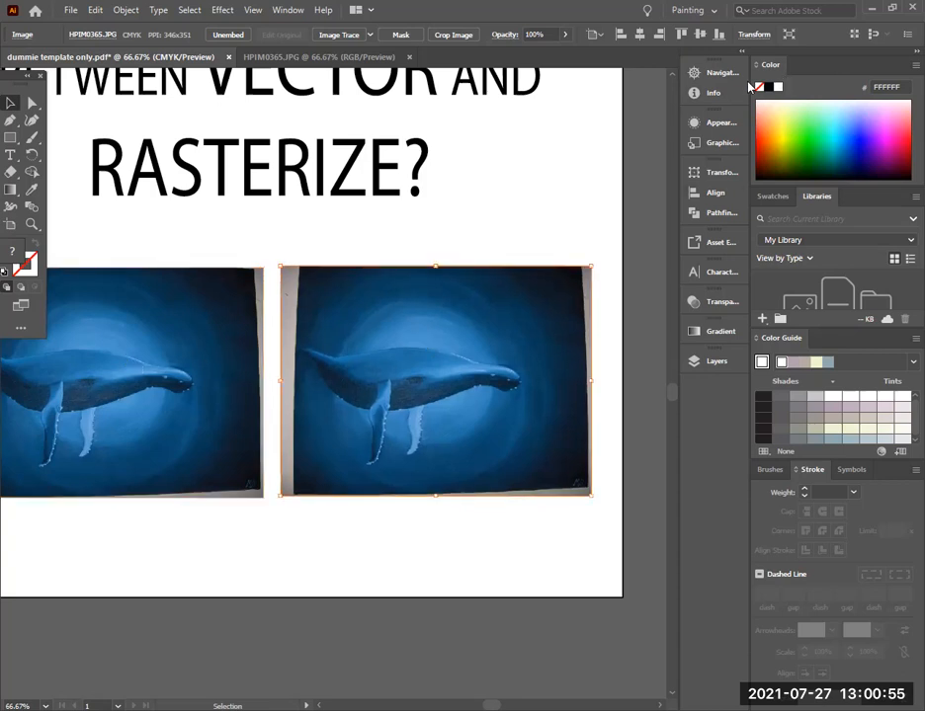
{"action": "left_click", "coordinate": [703, 11]}
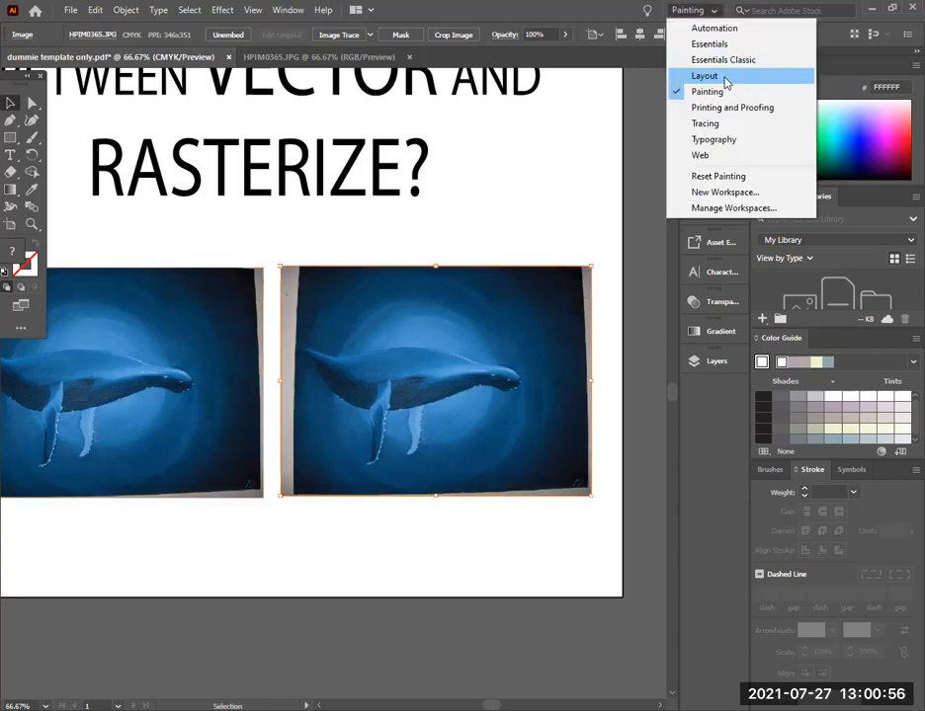
{"action": "left_click", "coordinate": [739, 127]}
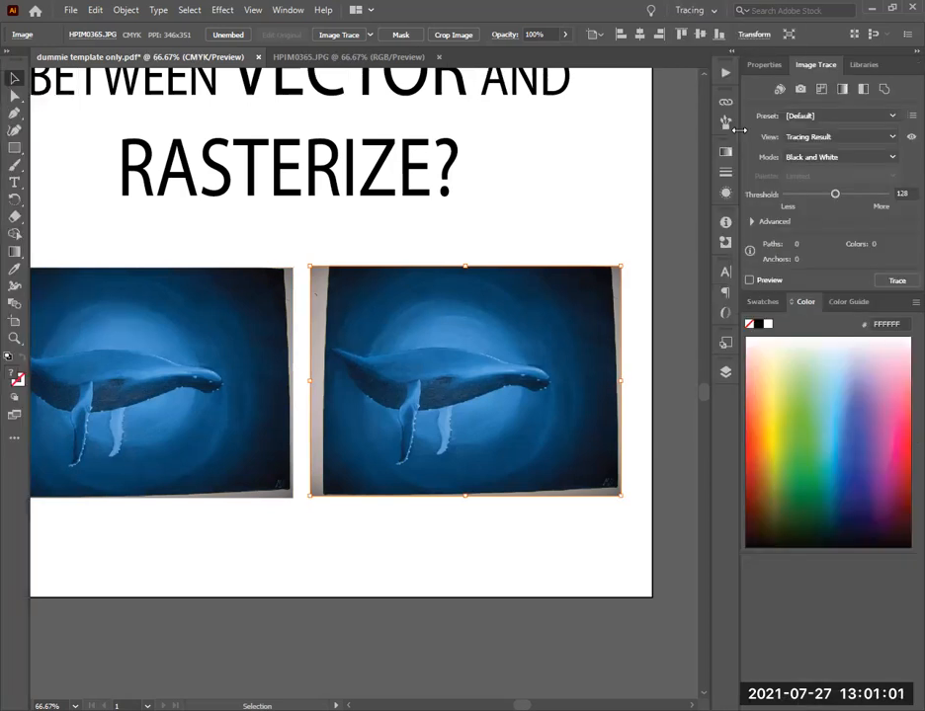
- Trace the right-hand whale picture with an Image Trace preset and expand the tracing into vector paths
{"action": "left_click", "coordinate": [894, 119]}
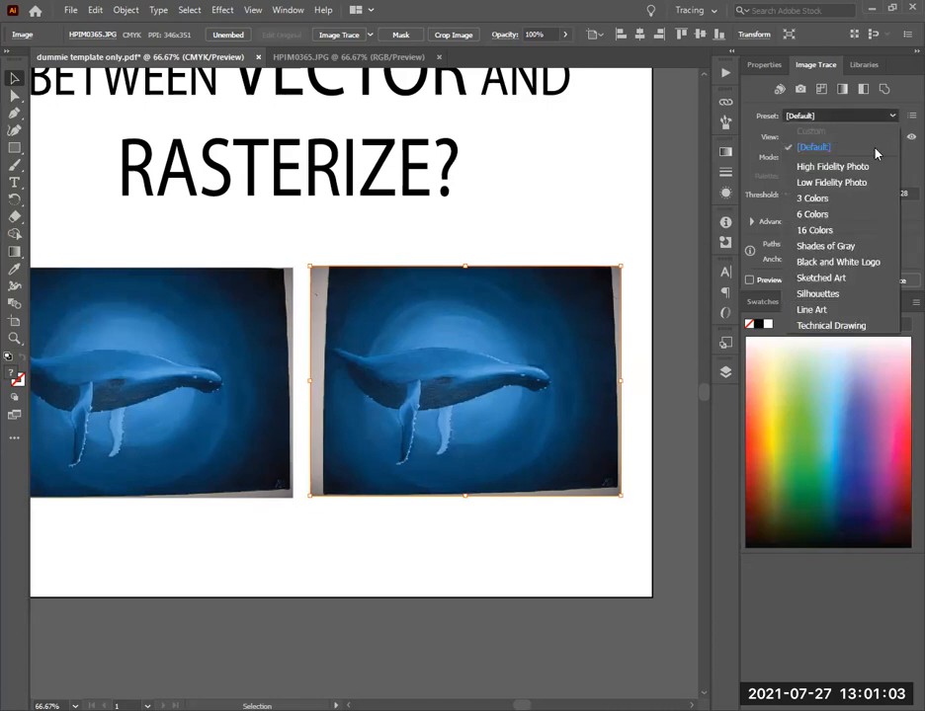
{"action": "key", "text": "Return"}
{"action": "left_click", "coordinate": [548, 382]}
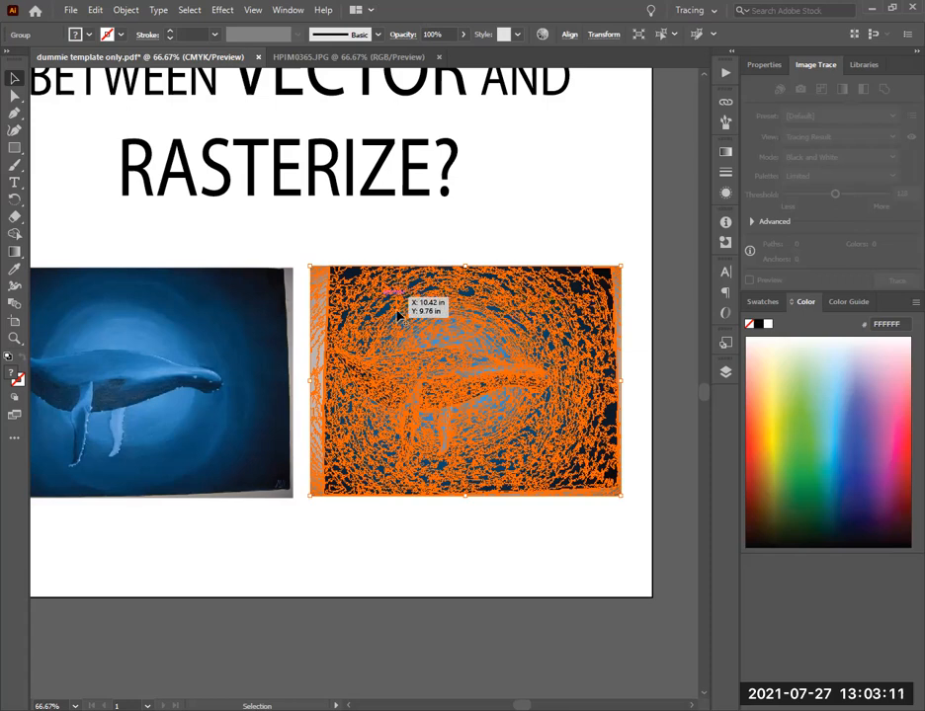
- Ungroup the expanded whale tracing into separate vector shapes
{"action": "left_click", "coordinate": [252, 10]}
{"action": "left_click", "coordinate": [306, 187]}
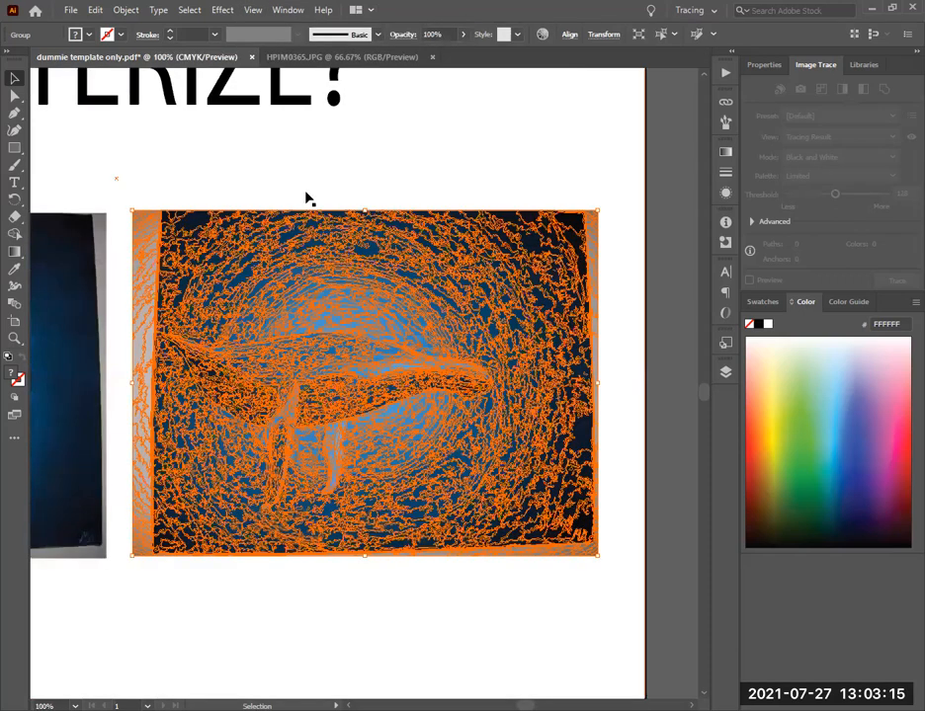
{"action": "right_click", "coordinate": [326, 292]}
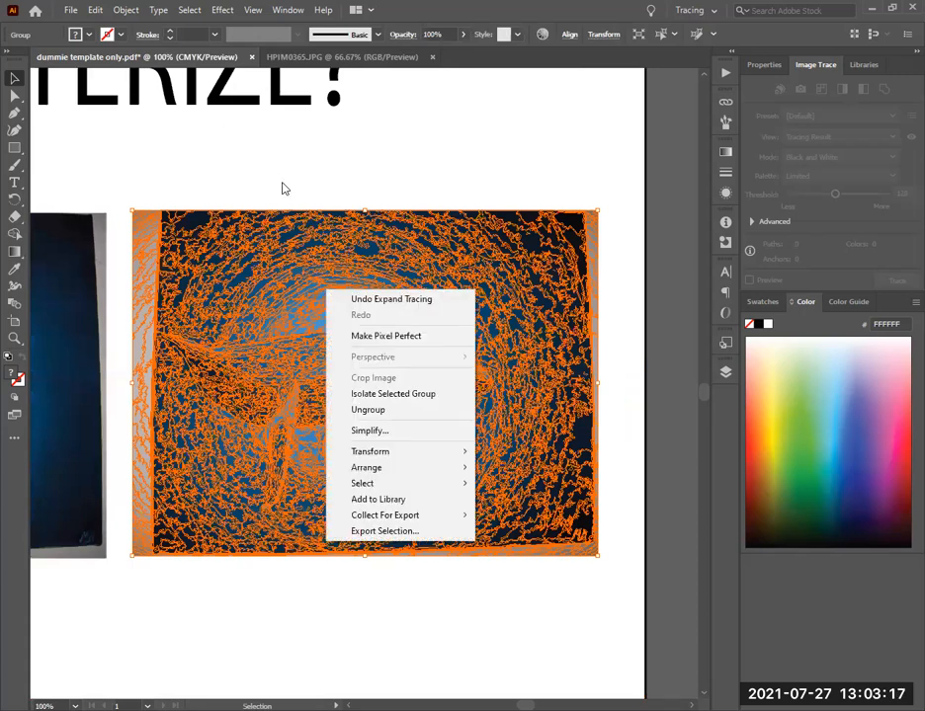
{"action": "left_click", "coordinate": [368, 409]}
- Select individual vector shapes in the traced whale background and compare the tracing with the untraced left-hand picture
{"action": "left_click", "coordinate": [400, 314]}
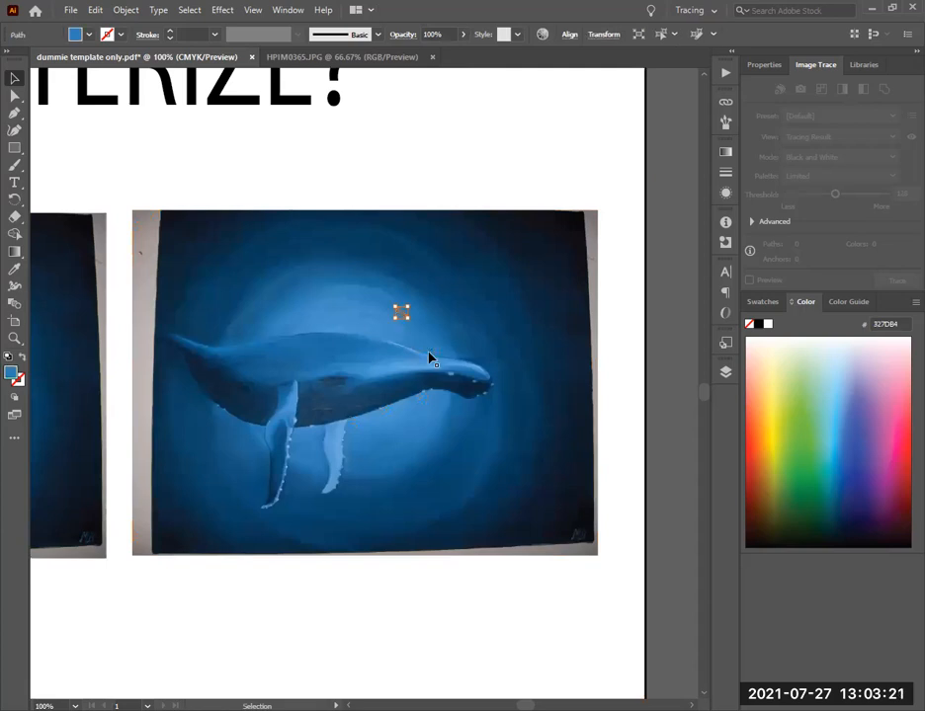
{"action": "left_click", "coordinate": [466, 353]}
{"action": "left_click", "coordinate": [487, 314]}
{"action": "left_click", "coordinate": [401, 310]}
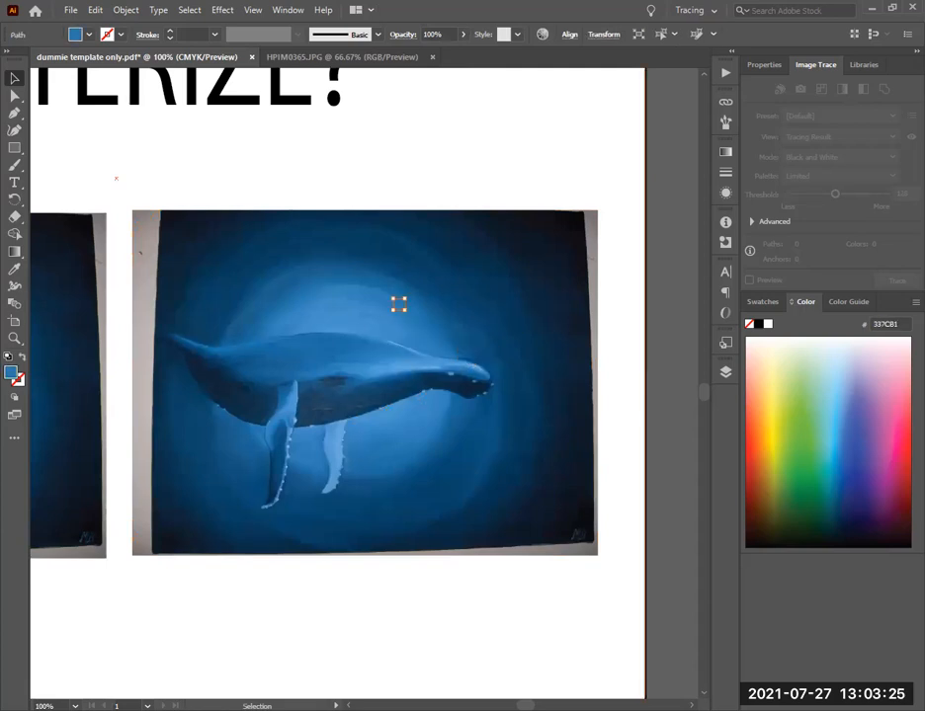
{"action": "scroll", "coordinate": [363, 383], "scroll_direction": "left", "scroll_amount": 5}
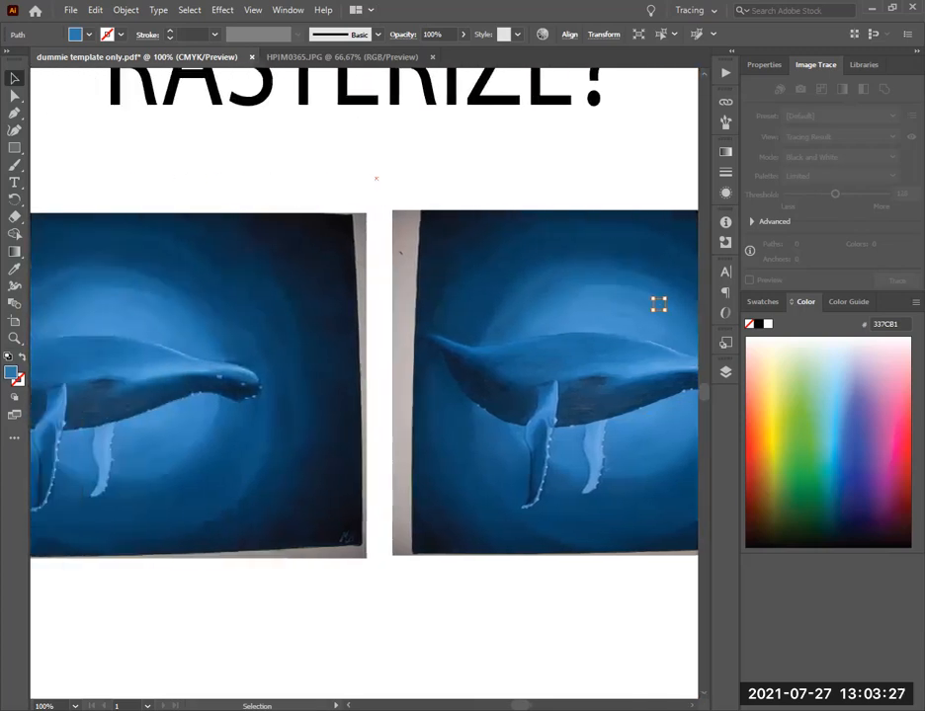
{"action": "left_click", "coordinate": [306, 450]}
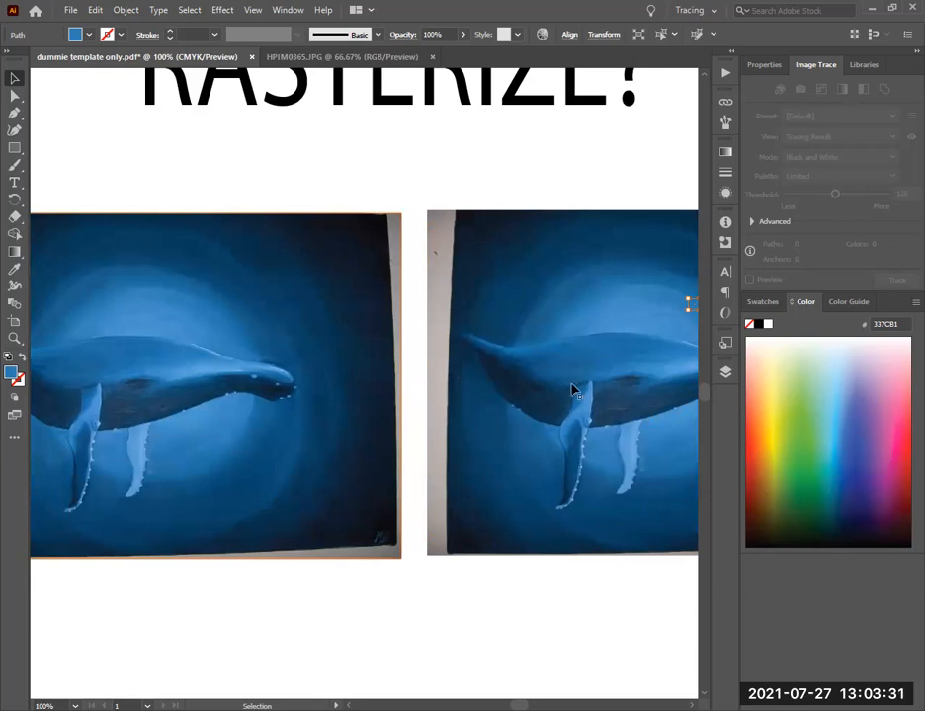
{"action": "left_click", "coordinate": [504, 379]}
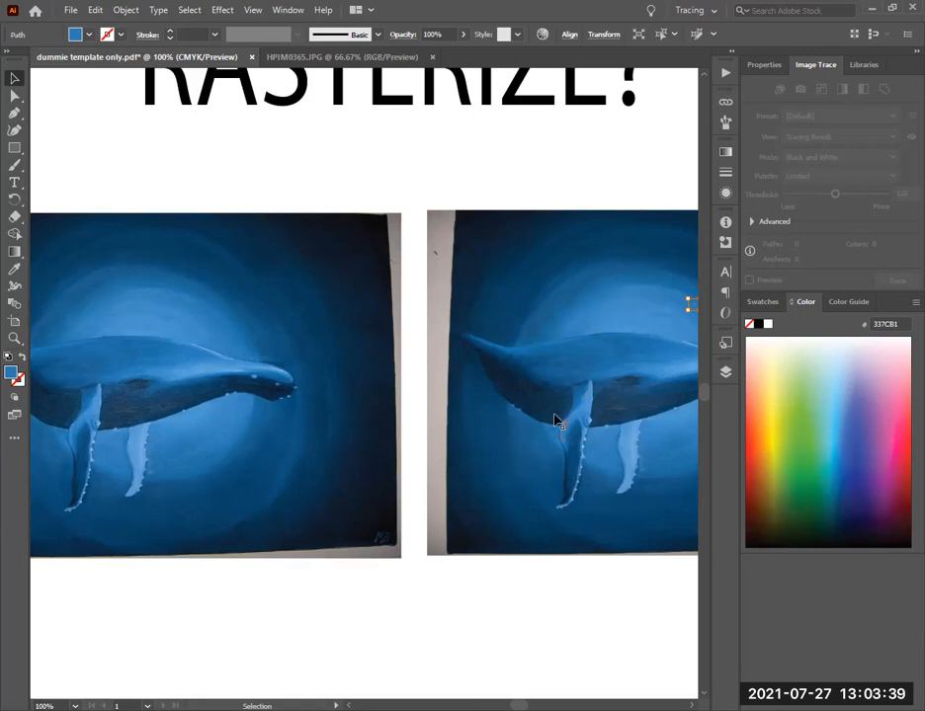
- Draw a small closed freeform shape with the Pencil tool beside the word RASTERIZE? in the heading
{"action": "left_click", "coordinate": [256, 12]}
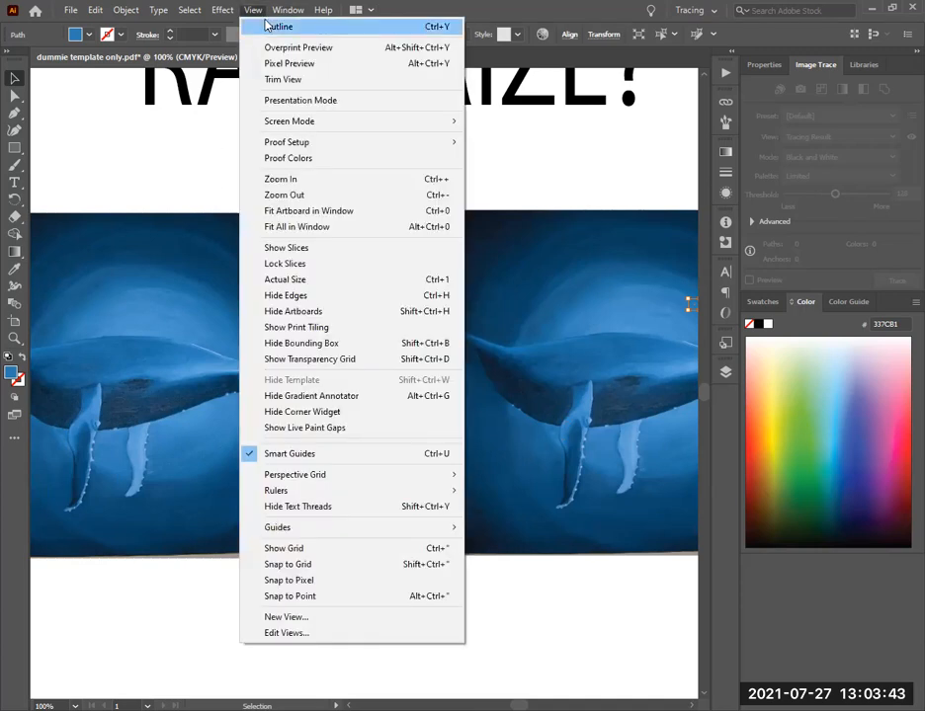
{"action": "left_click", "coordinate": [283, 197]}
{"action": "left_click", "coordinate": [254, 12]}
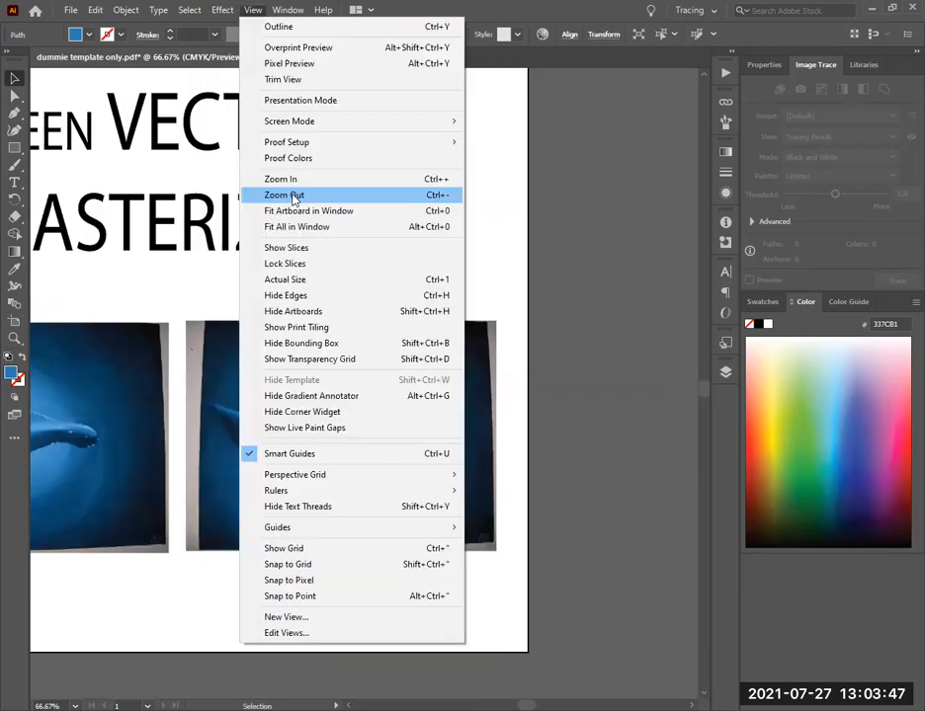
{"action": "left_click", "coordinate": [290, 198]}
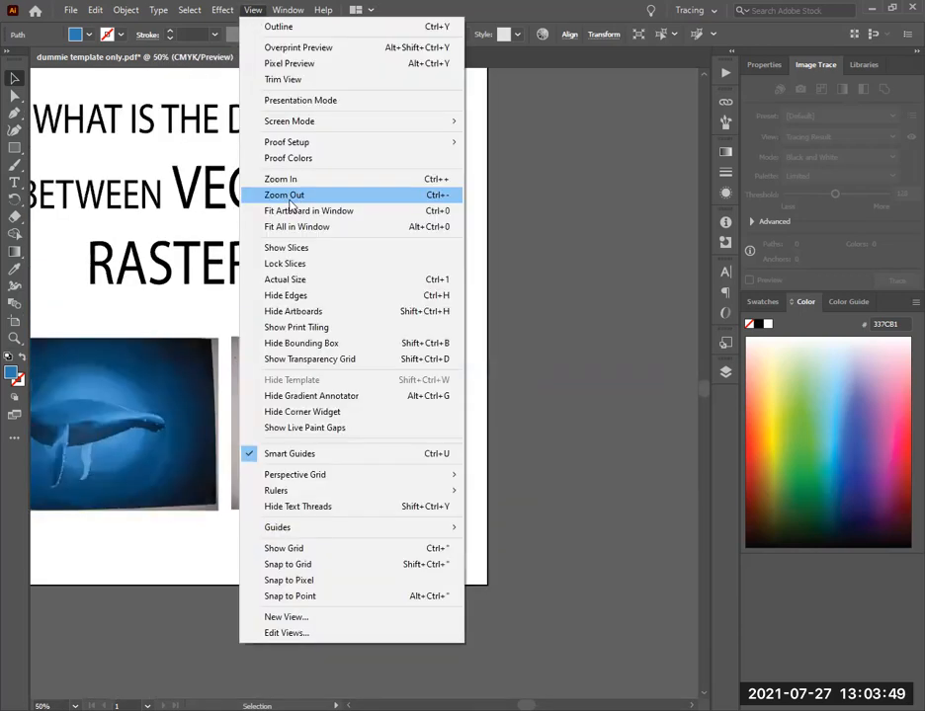
{"action": "left_click", "coordinate": [290, 197]}
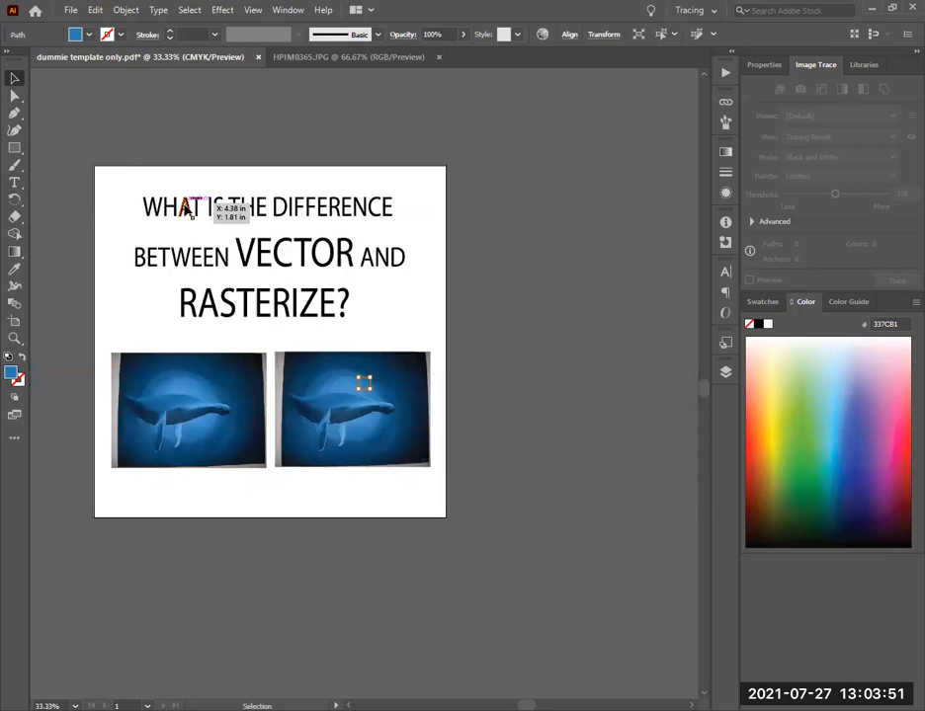
{"action": "left_click", "coordinate": [15, 148]}
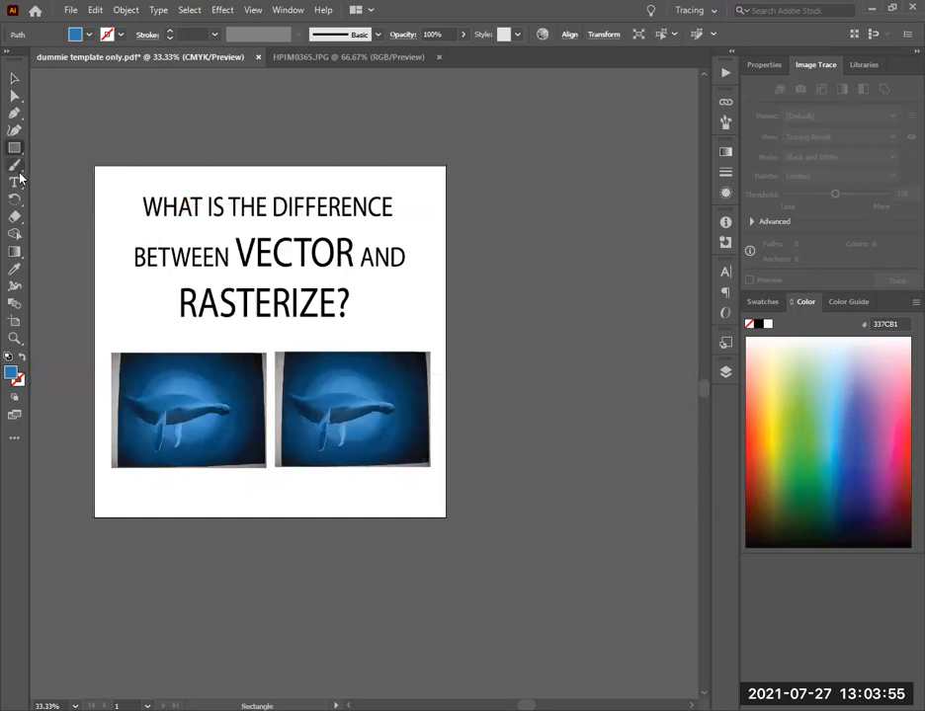
{"action": "left_click", "coordinate": [15, 165]}
{"action": "left_click", "coordinate": [49, 200]}
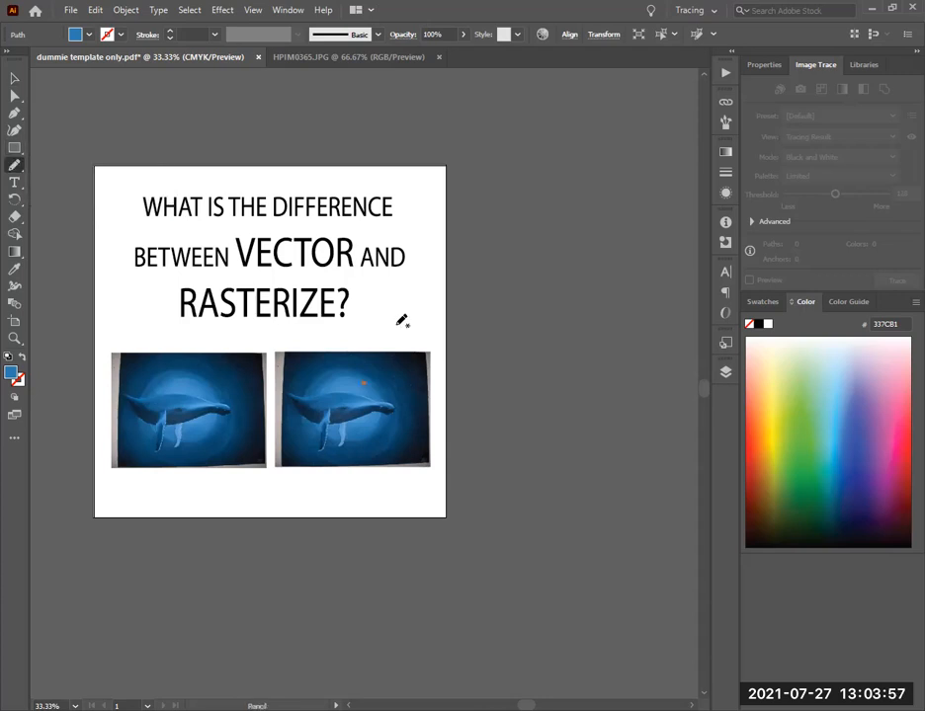
{"action": "mouse_move", "coordinate": [395, 323]}
{"action": "left_mouse_down"}
{"action": "mouse_move", "coordinate": [396, 296]}
{"action": "mouse_move", "coordinate": [428, 287]}
{"action": "mouse_move", "coordinate": [412, 324]}
{"action": "mouse_move", "coordinate": [403, 329]}
{"action": "mouse_move", "coordinate": [406, 313]}
{"action": "mouse_move", "coordinate": [395, 306]}
{"action": "left_mouse_up"}
{"action": "left_click", "coordinate": [15, 78]}
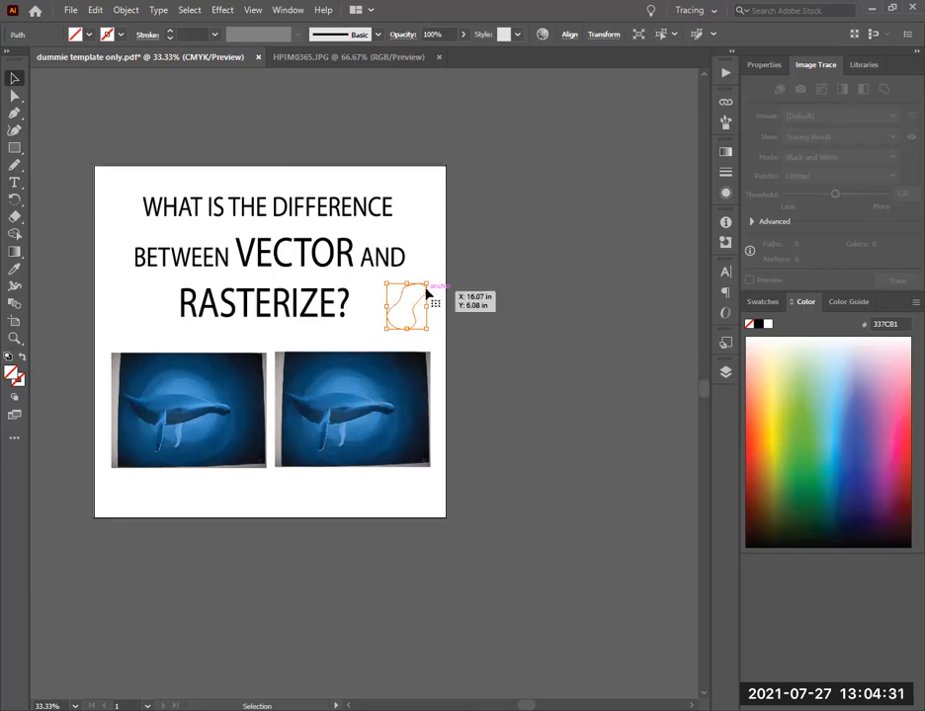
{"action": "key", "text": "v"}
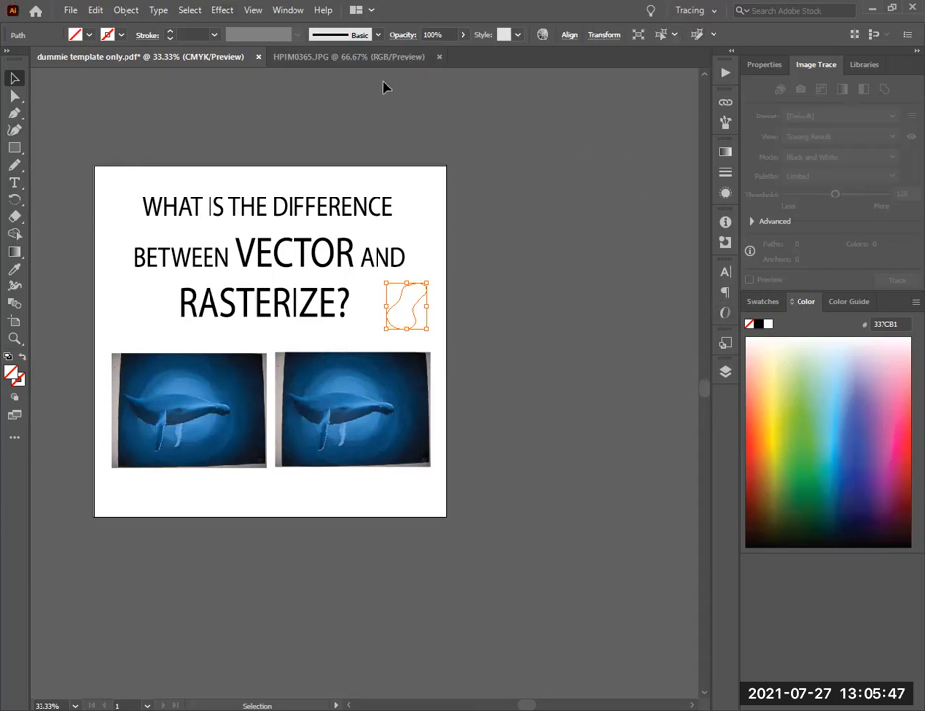
- Switch to the Painting workspace and hide Layer 9 to reveal the tutorial poster beneath
{"action": "left_click", "coordinate": [713, 11]}
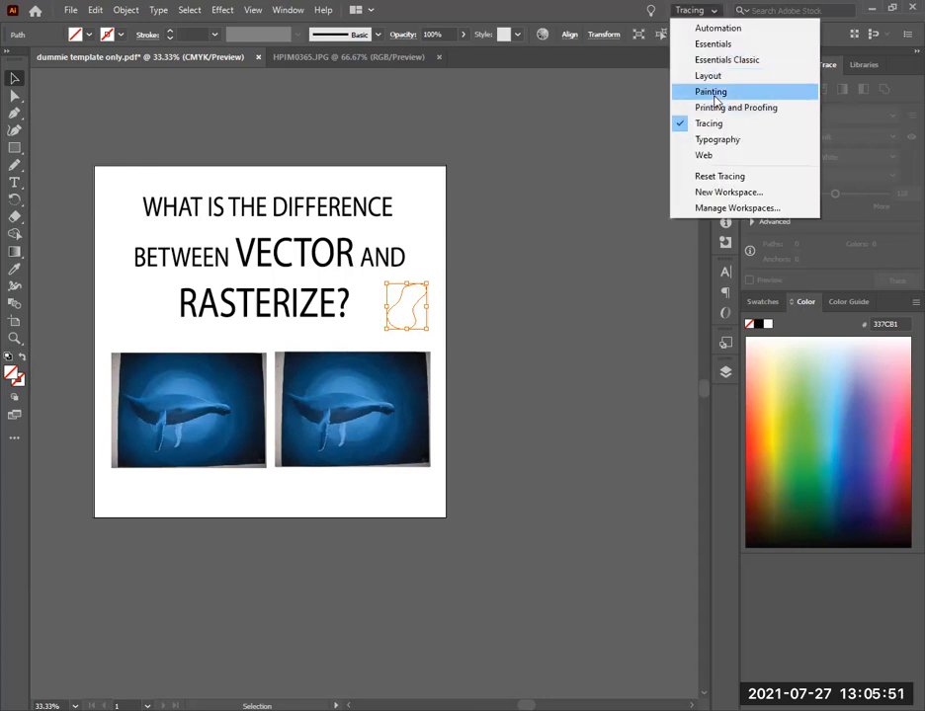
{"action": "left_click", "coordinate": [695, 304]}
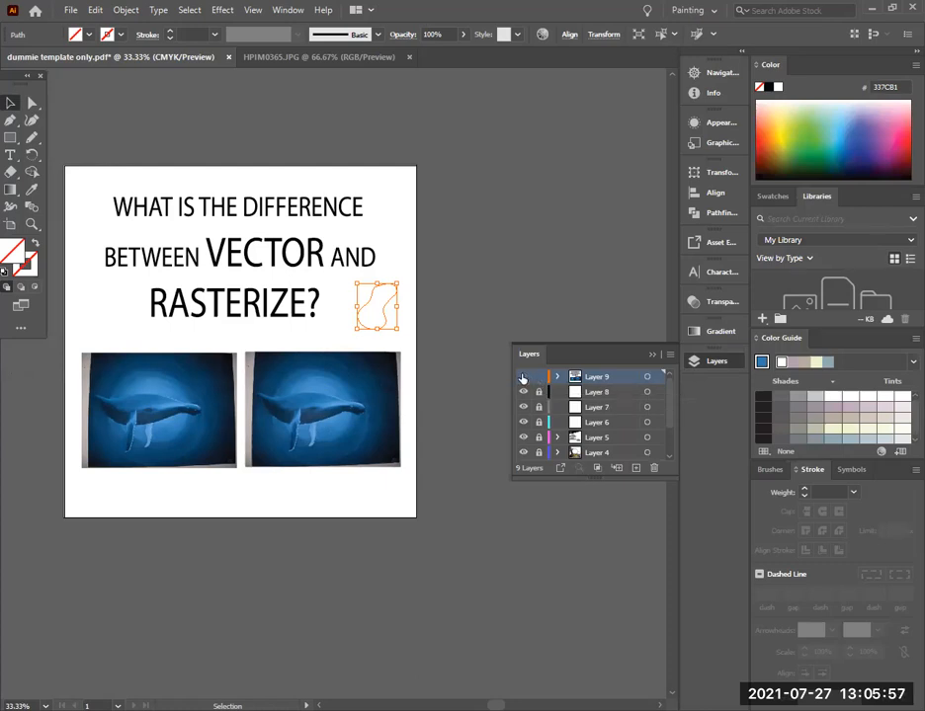
{"action": "left_click", "coordinate": [523, 378]}
{"action": "scroll", "coordinate": [340, 380], "scroll_direction": "left", "scroll_amount": 3}
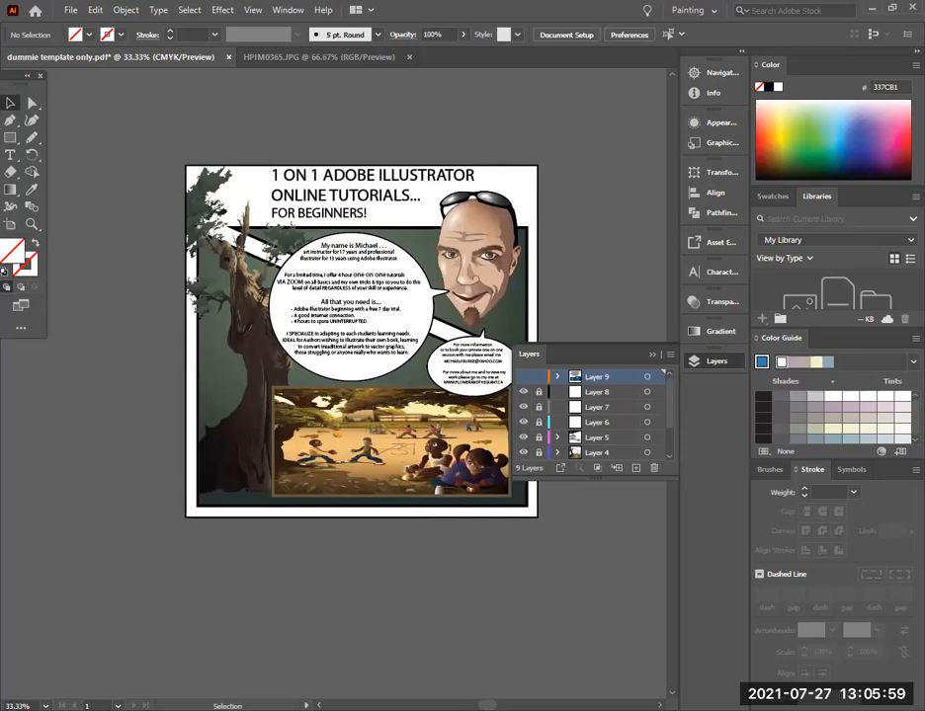
{"action": "left_click", "coordinate": [652, 354]}
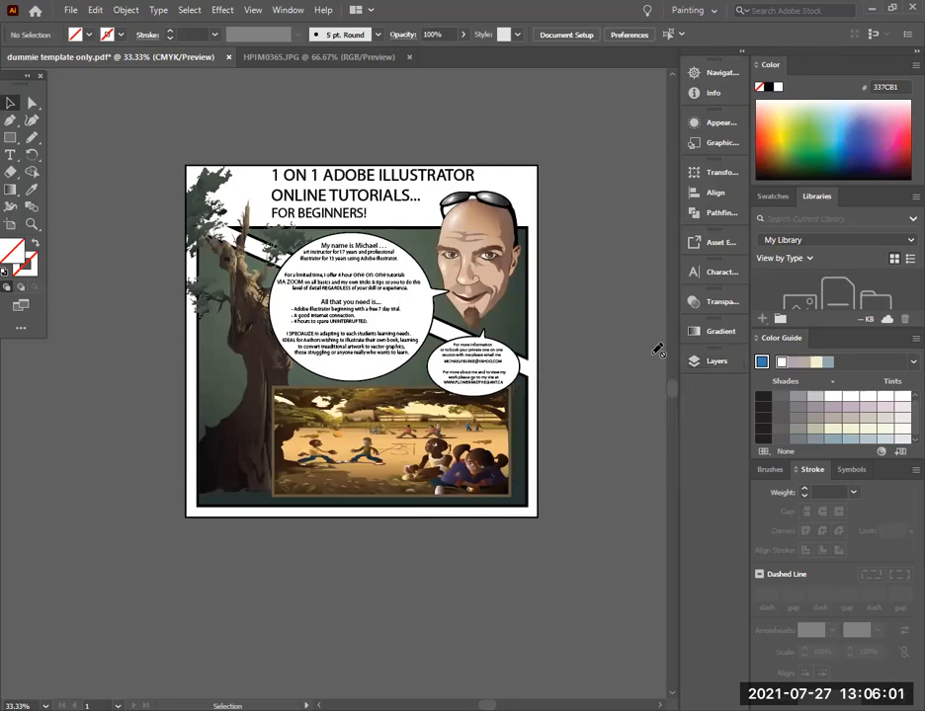
- Zoom in to 50% and bring the whole tutorial poster into view
{"action": "left_click", "coordinate": [253, 10]}
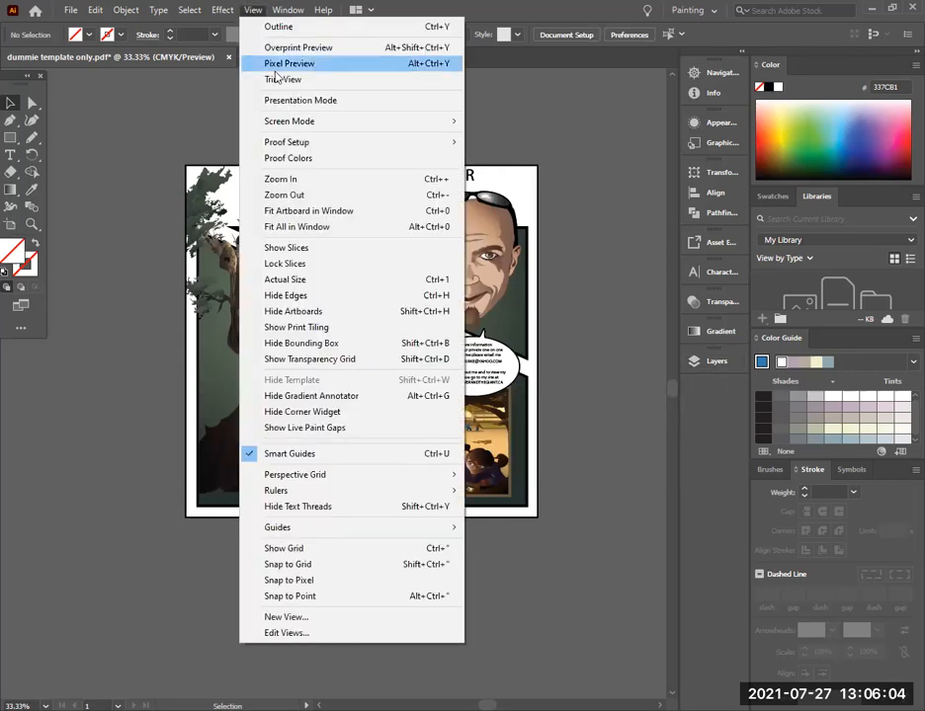
{"action": "left_click", "coordinate": [286, 185]}
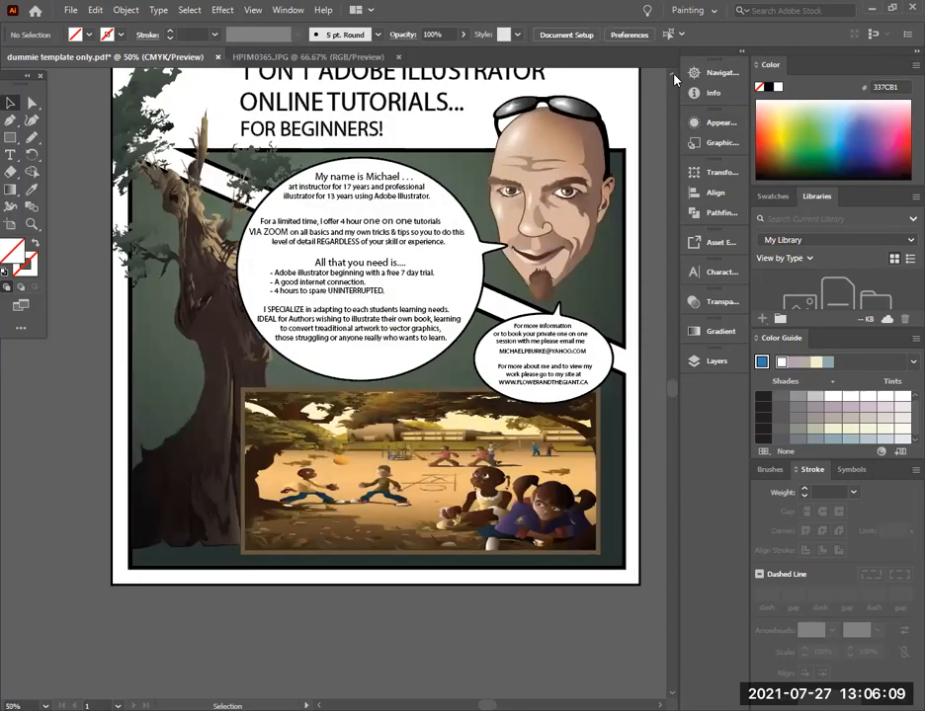
{"action": "scroll", "coordinate": [675, 79], "scroll_direction": "up", "scroll_amount": 1}
{"action": "scroll", "coordinate": [675, 79], "scroll_direction": "up", "scroll_amount": 1}
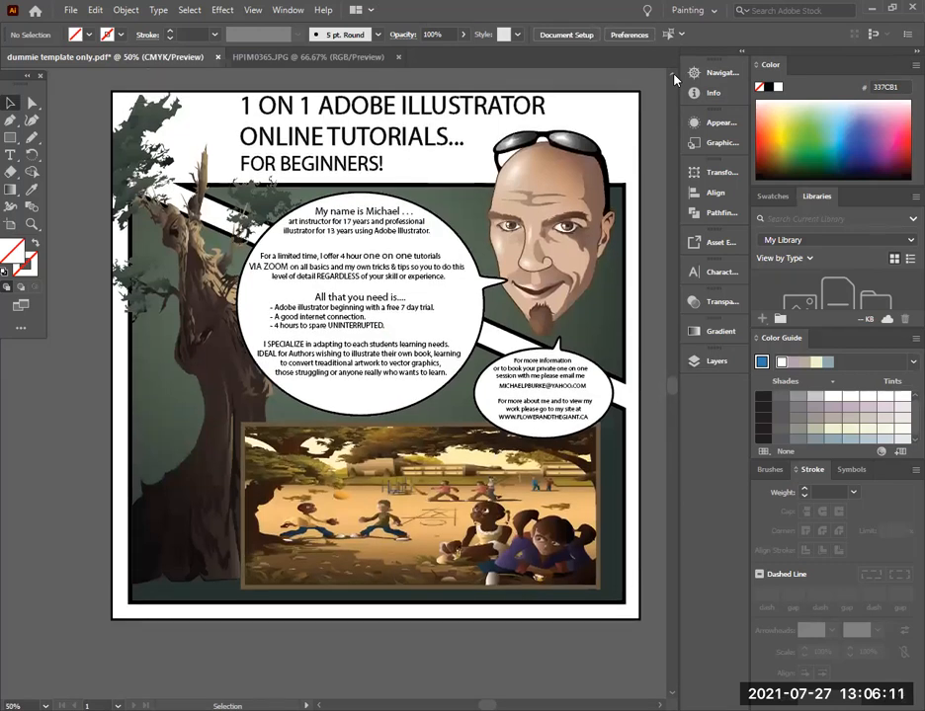
{"action": "scroll", "coordinate": [675, 79], "scroll_direction": "up", "scroll_amount": 1}
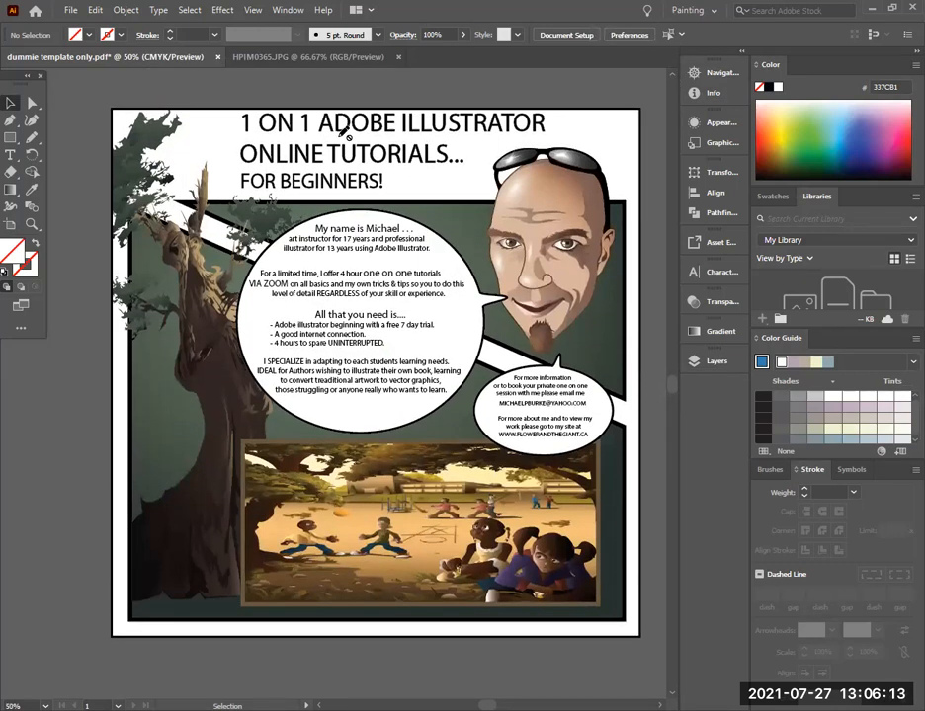